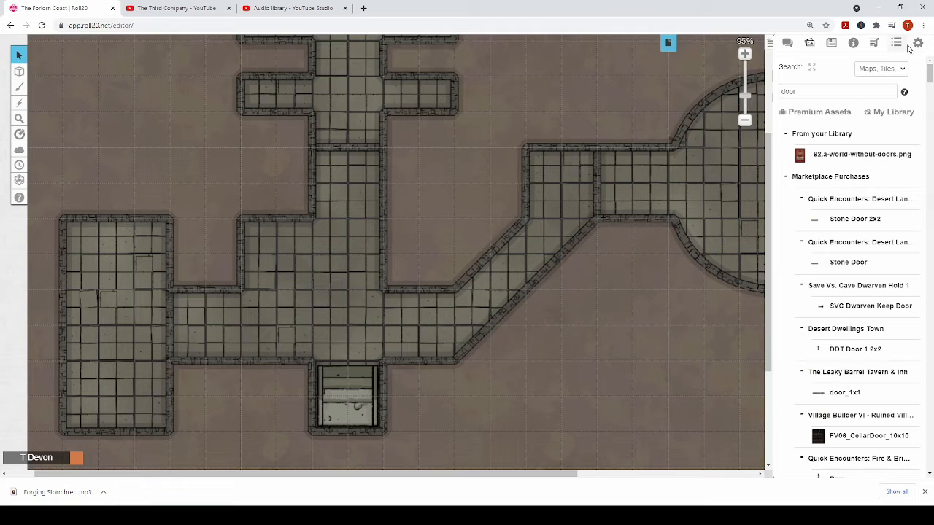
Place the wooden door by greytale from the door search results at the west corridor's entrance and set it as a drawing.
left_click_drag(931, 71, 931, 448)
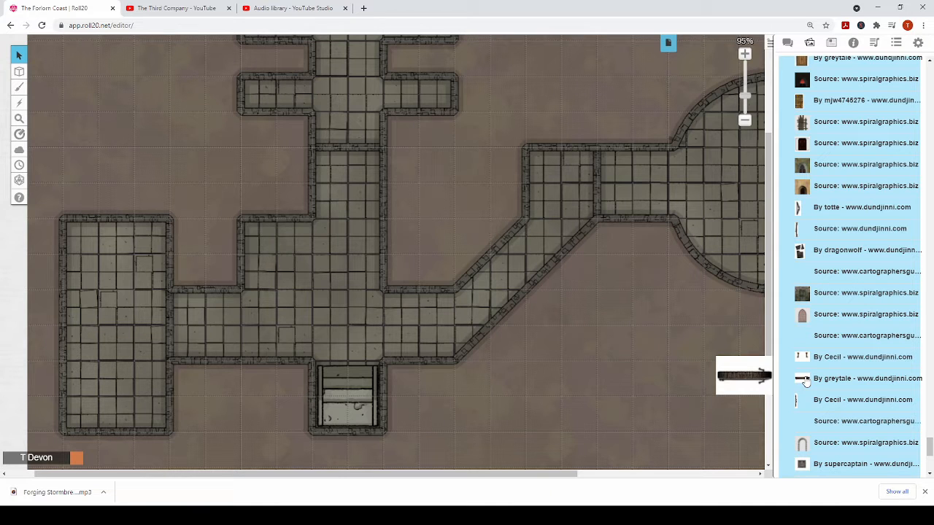
left_click_drag(803, 382, 179, 326)
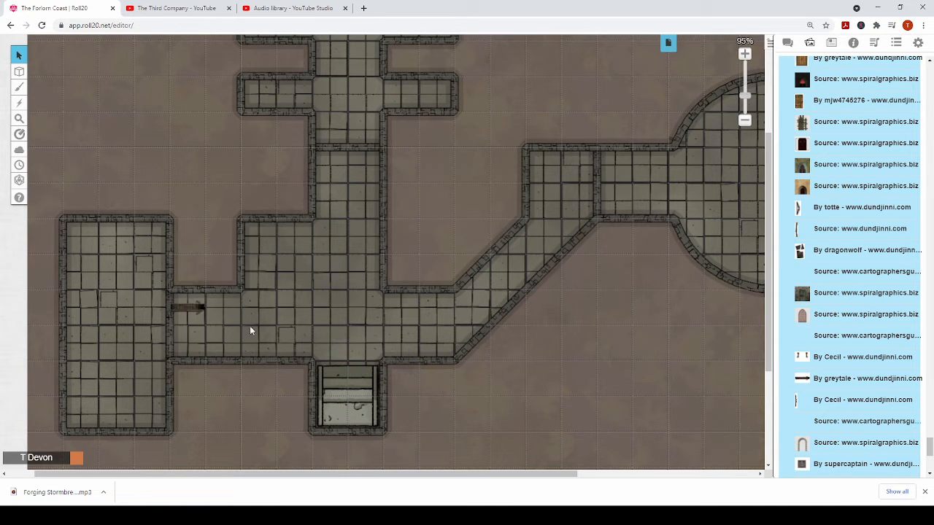
left_click(192, 306)
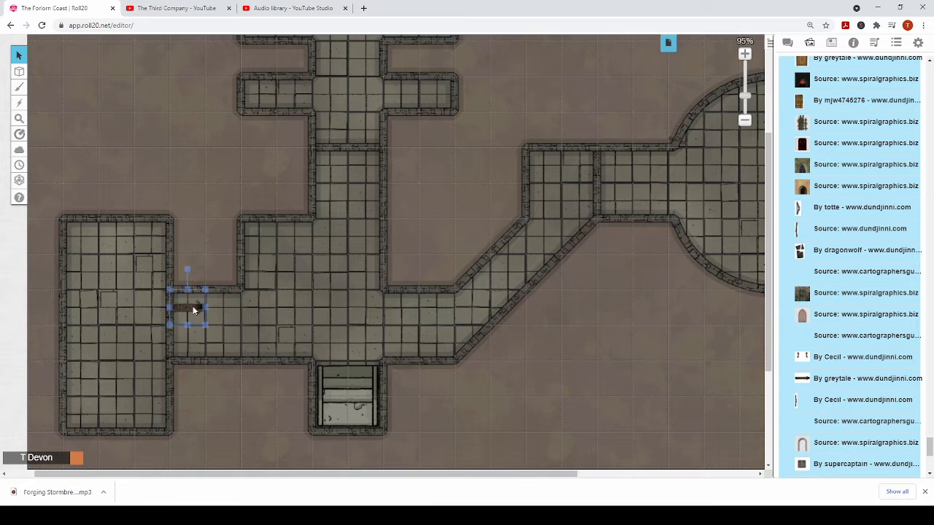
right_click(191, 305)
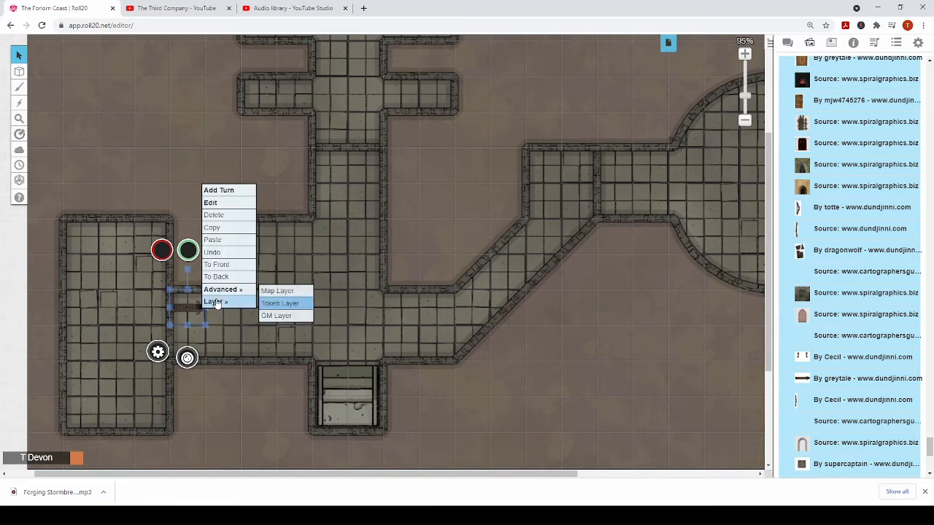
mouse_move(224, 290)
left_click(278, 303)
left_click(183, 306)
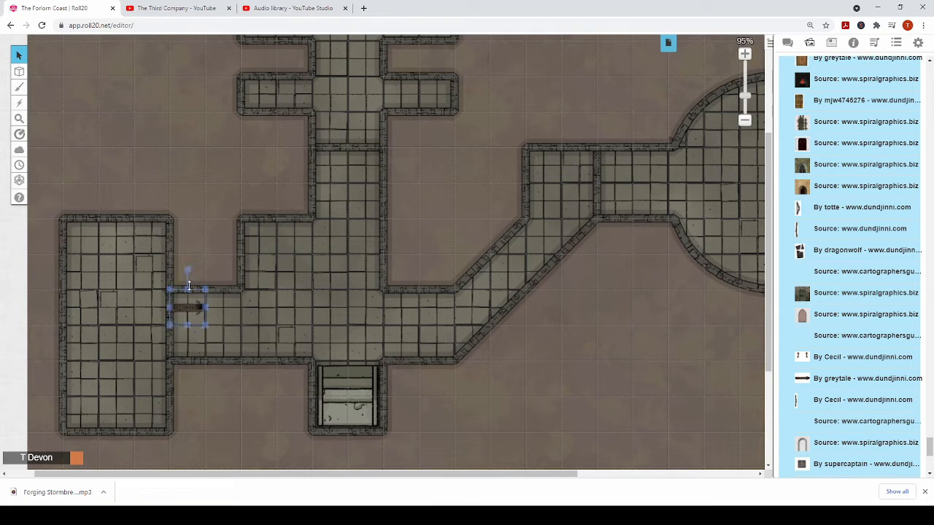
Rotate the door a quarter turn, enlarge it and fit it into the wall between the west room and the corridor.
left_click(201, 271)
left_click_drag(201, 271, 197, 324)
left_click(217, 324)
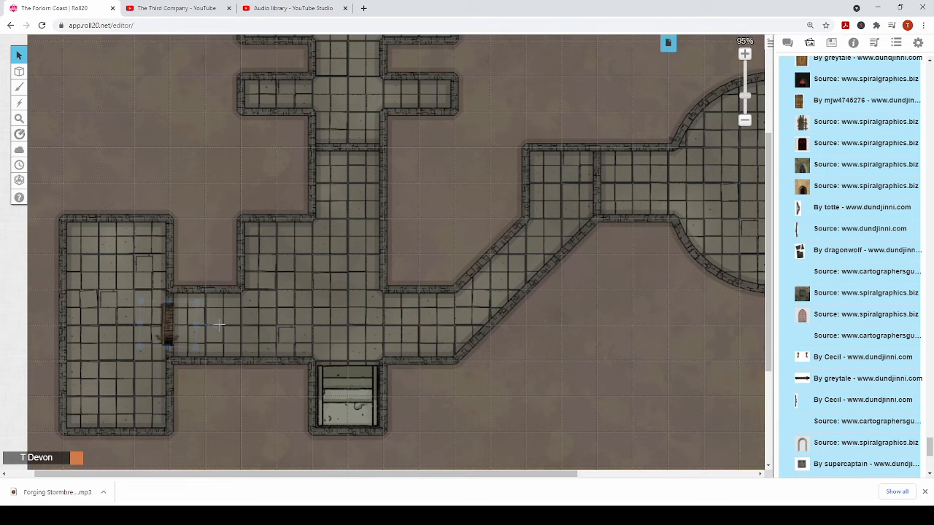
left_click(193, 329)
left_click_drag(198, 325, 200, 325)
left_click(136, 323)
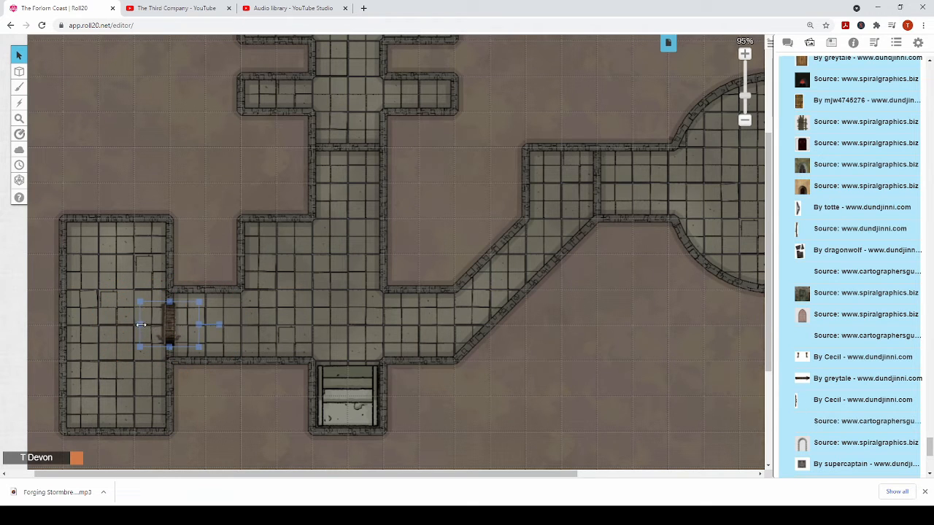
left_click(139, 324)
left_click(170, 324)
left_click(202, 323)
left_click(170, 323)
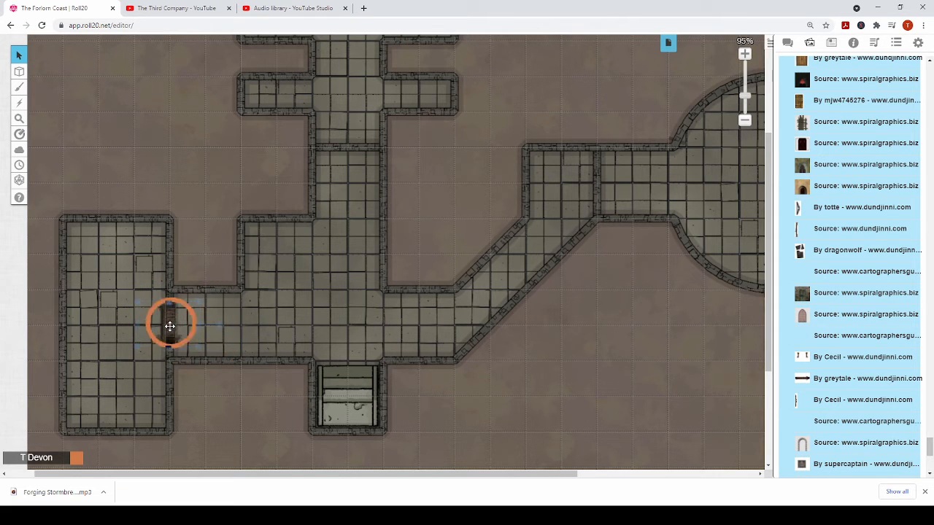
left_click(170, 325)
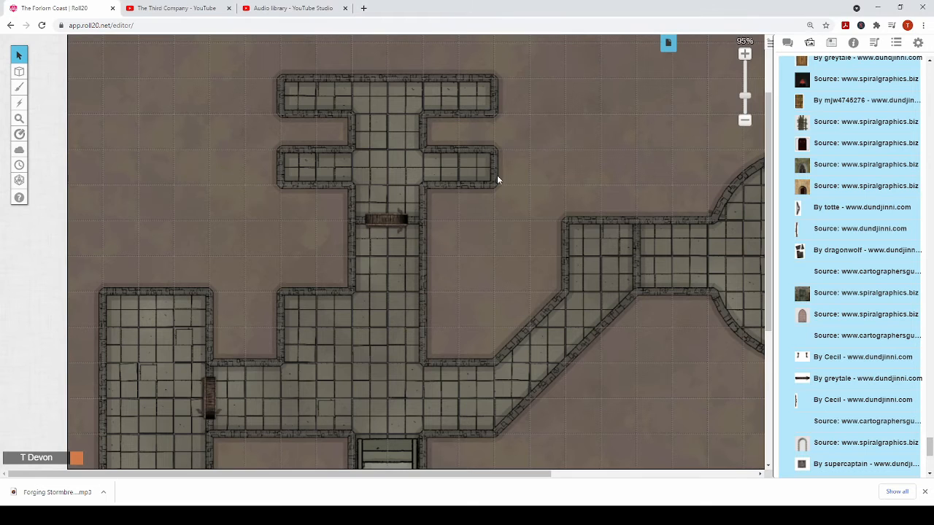
Copy the west room's door and paste it onto the dividing wall in the passage leading to the round room.
left_click(210, 390)
right_click(210, 391)
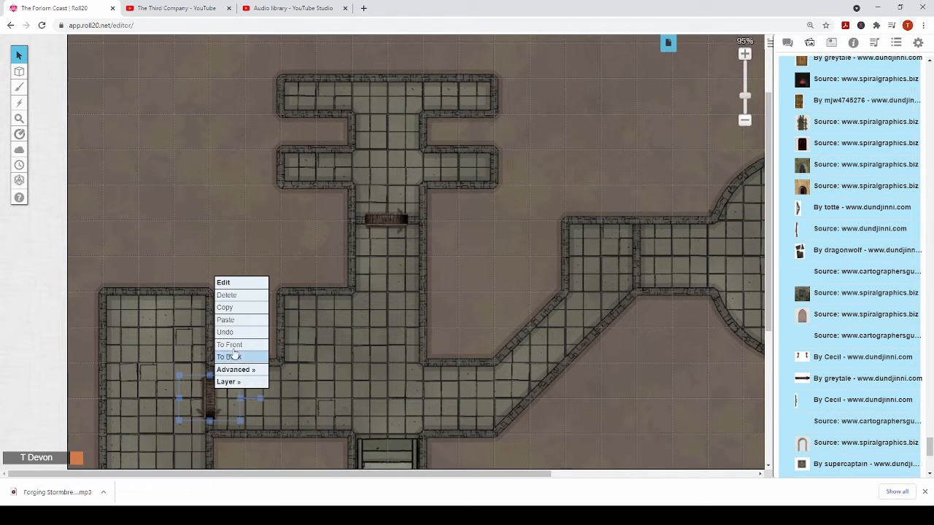
left_click(228, 307)
mouse_move(286, 478)
left_mouse_down()
mouse_move(361, 484)
mouse_move(284, 485)
left_mouse_up()
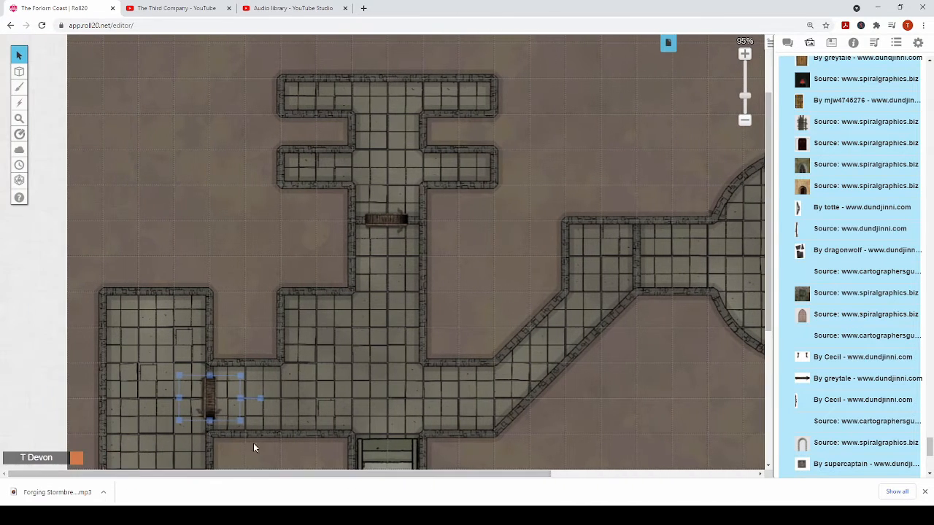
left_click_drag(423, 479, 486, 482)
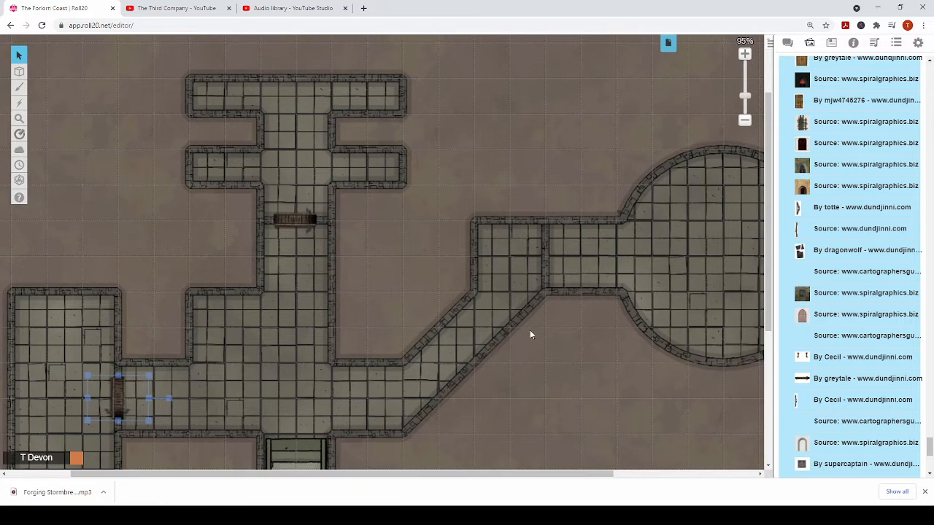
right_click(544, 246)
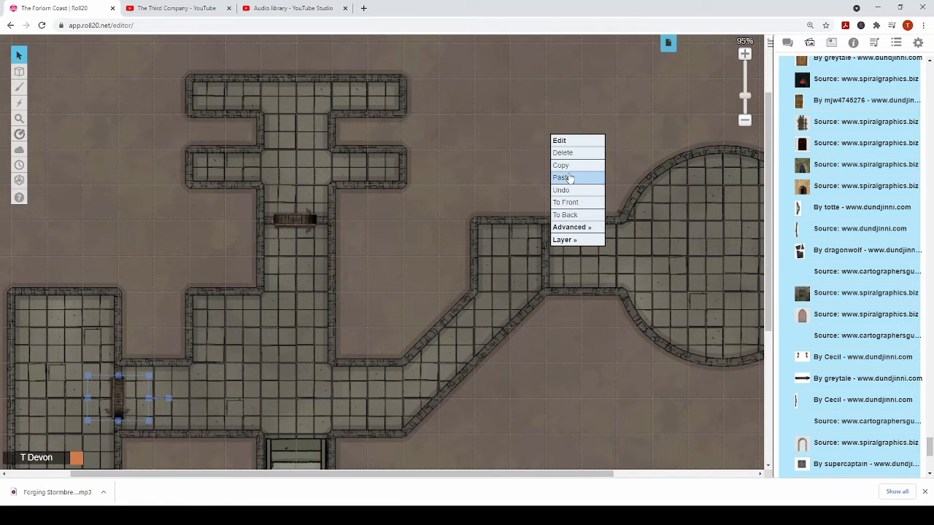
left_click(563, 177)
left_click_drag(552, 239, 546, 254)
left_click(547, 253)
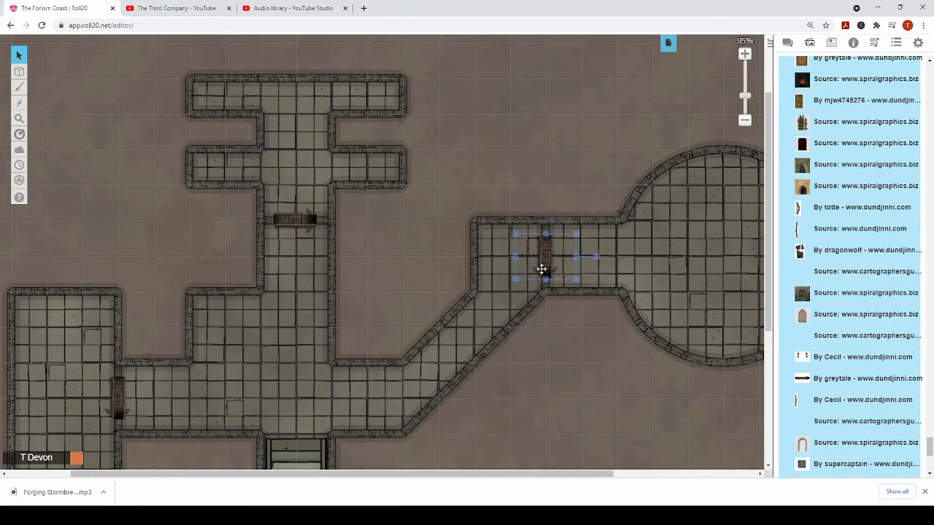
Select all three doors together and move them to the Map Layer.
left_click_drag(502, 478, 469, 491)
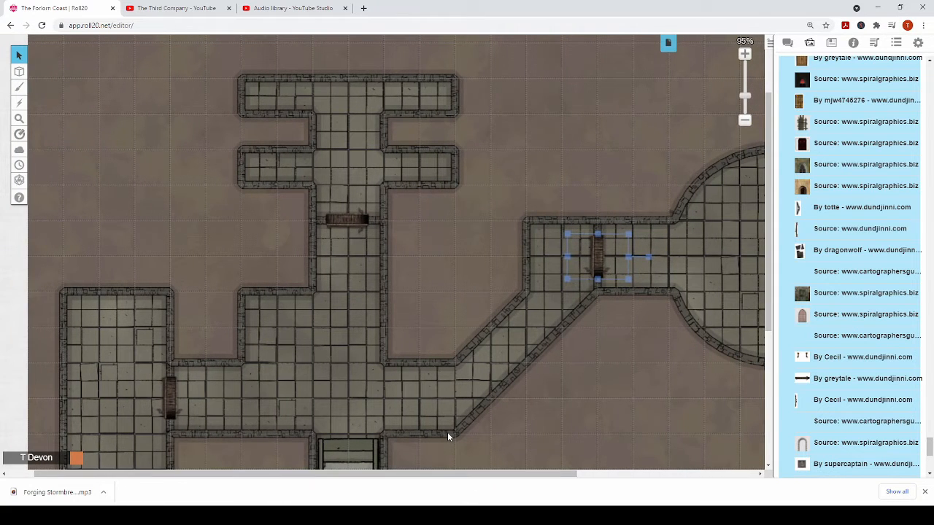
scroll(447, 432, "down", 2)
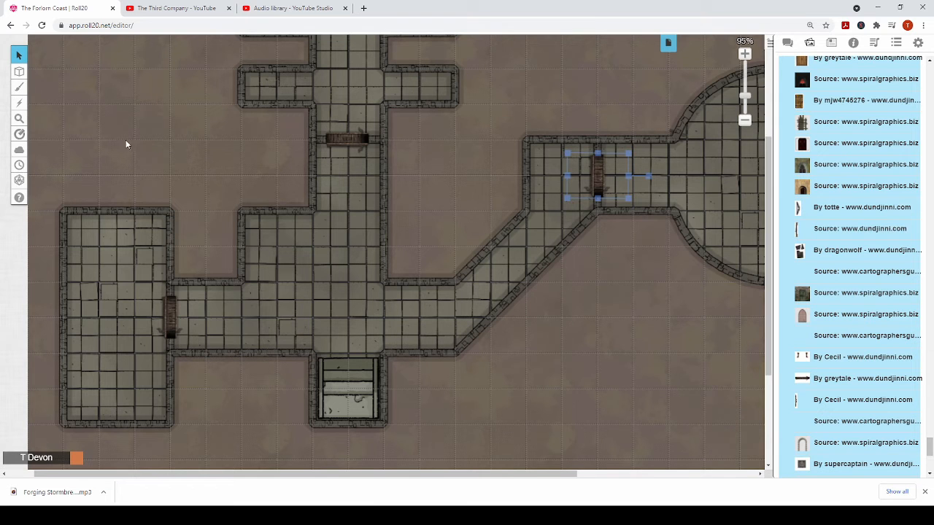
left_click_drag(117, 103, 652, 404)
right_click(541, 292)
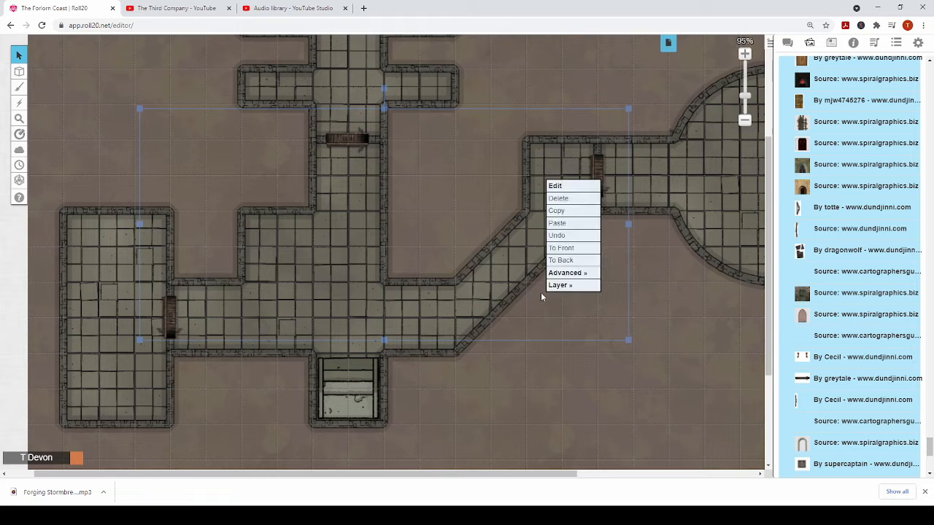
mouse_move(588, 286)
left_click(641, 274)
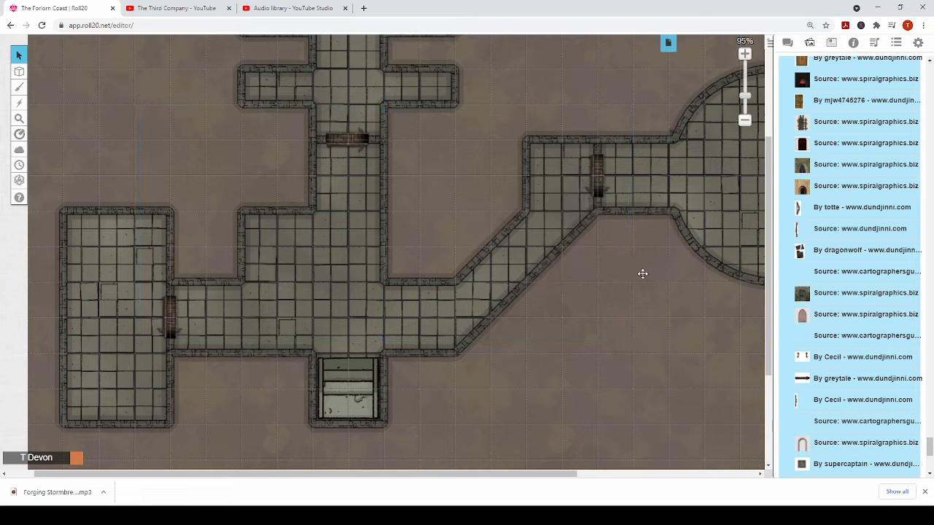
scroll(570, 401, "up", 1)
scroll(570, 404, "down", 2)
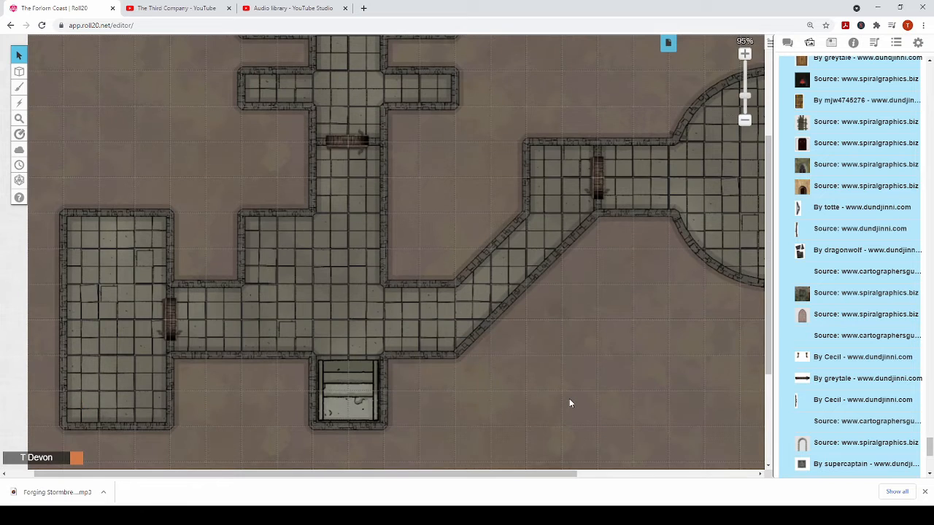
scroll(571, 403, "up", 3)
scroll(571, 403, "down", 3)
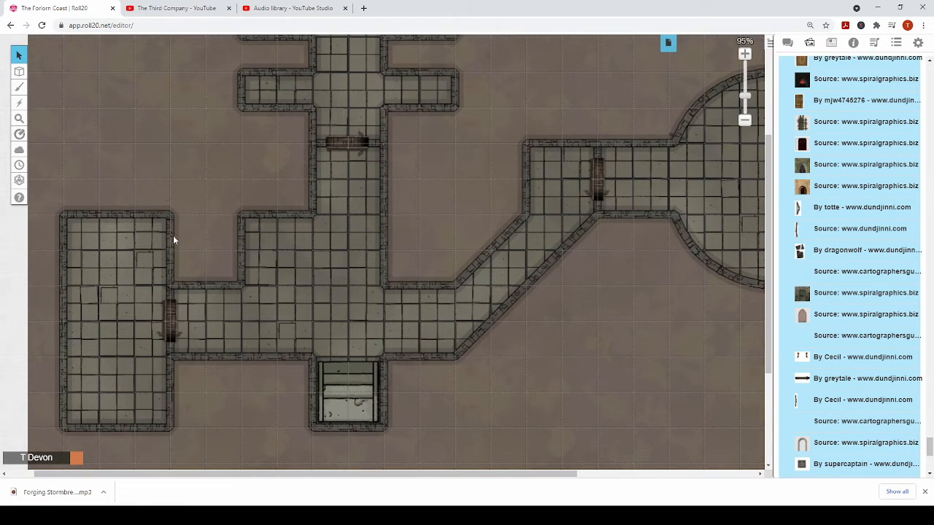
scroll(242, 301, "up", 3)
scroll(242, 300, "down", 3)
left_click_drag(300, 475, 314, 493)
scroll(326, 404, "up", 2)
scroll(326, 404, "down", 2)
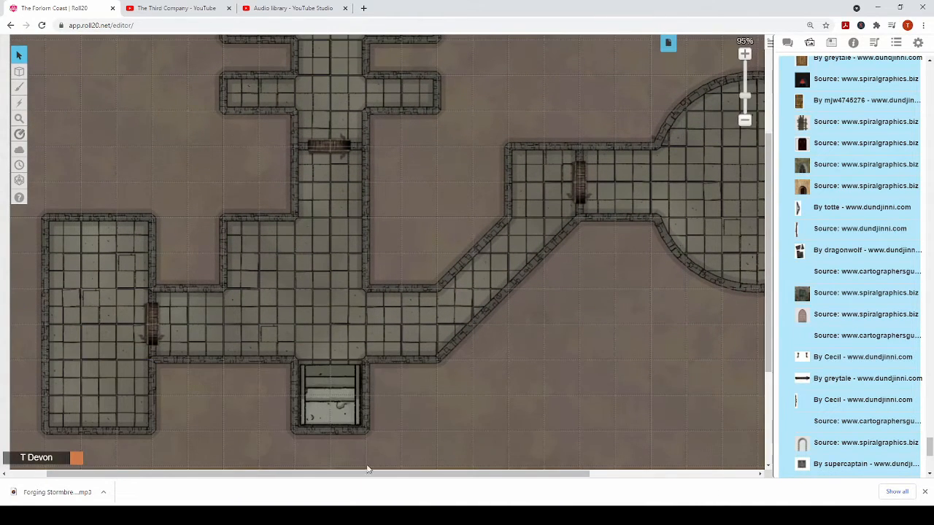
left_click_drag(386, 479, 345, 479)
scroll(367, 412, "up", 2)
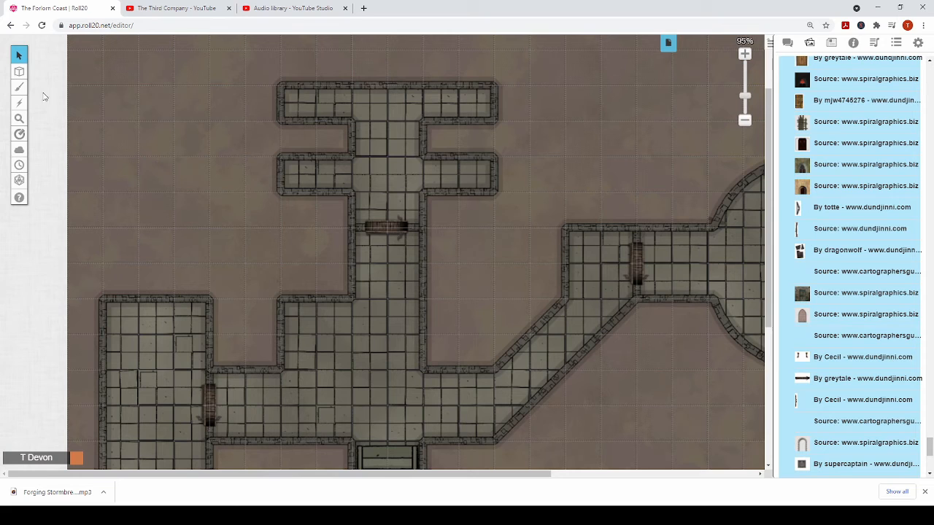
Switch to the dynamic lighting layer and choose the Polygon/Line drawing tool.
mouse_move(22, 70)
left_click(91, 114)
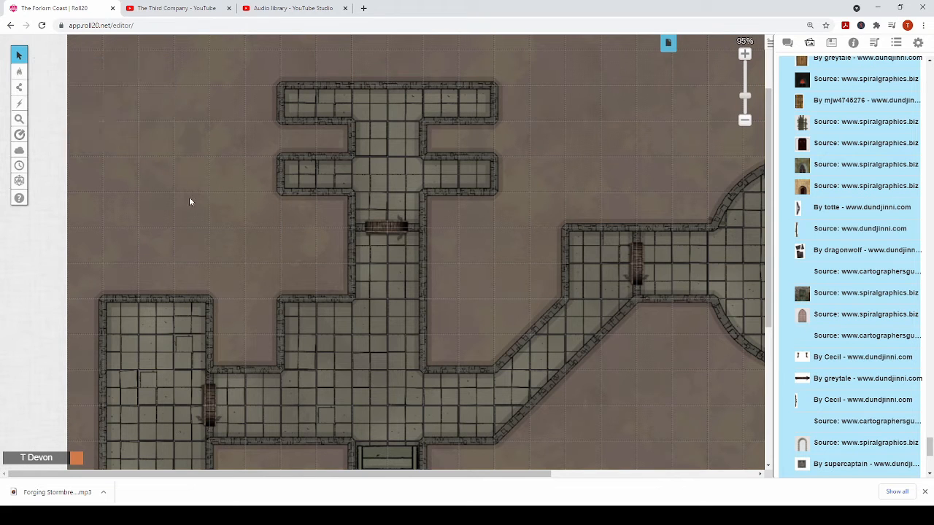
mouse_move(19, 87)
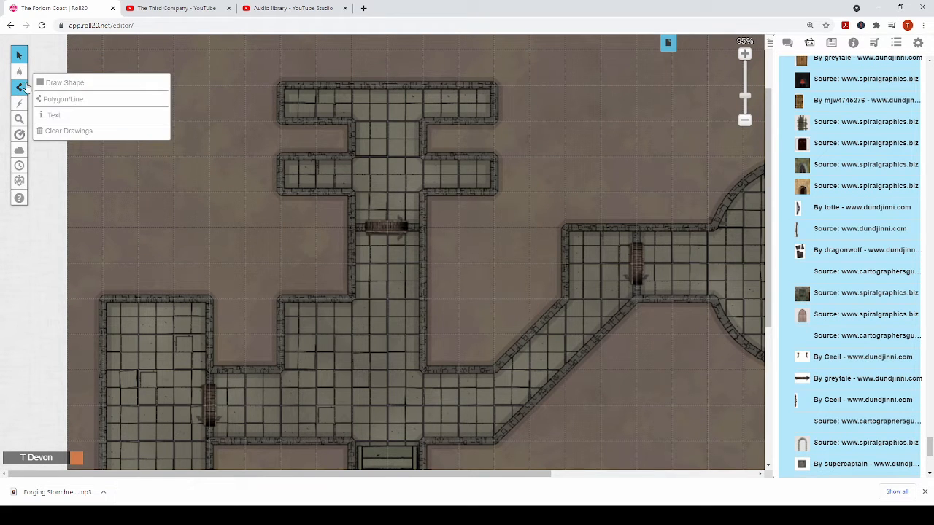
left_click(73, 103)
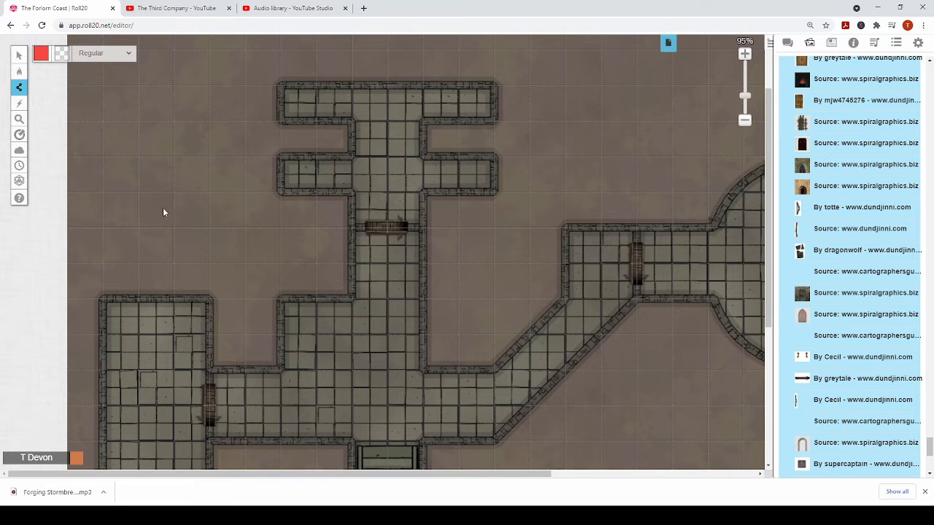
scroll(163, 212, "down", 2)
scroll(162, 214, "up", 2)
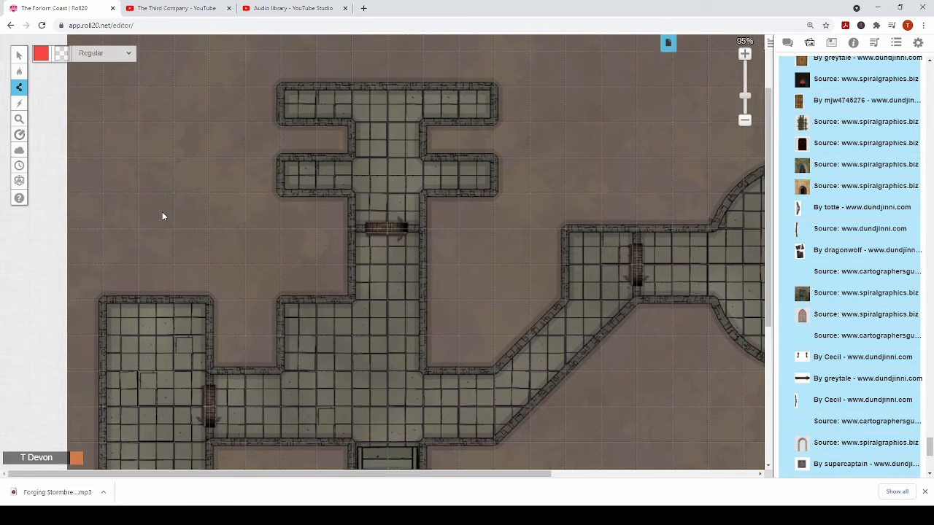
scroll(162, 214, "down", 1)
scroll(162, 214, "down", 2)
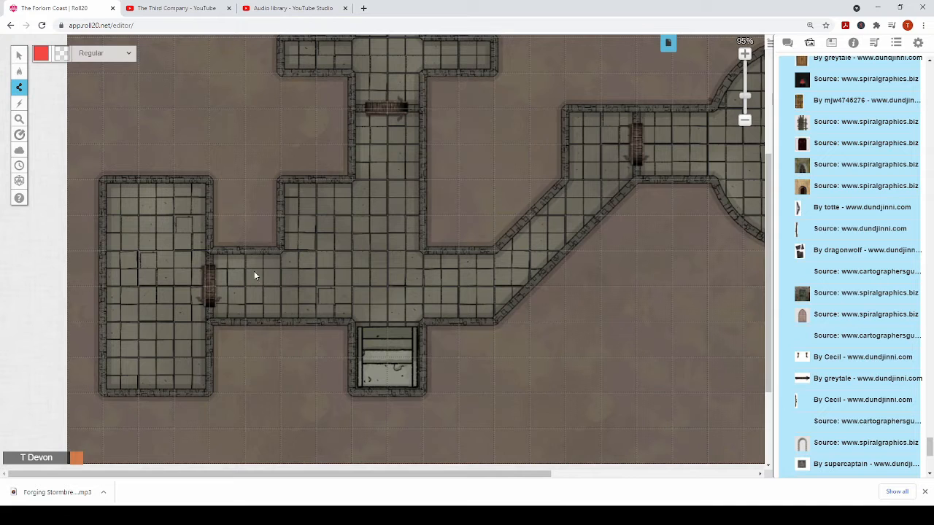
scroll(265, 294, "up", 2)
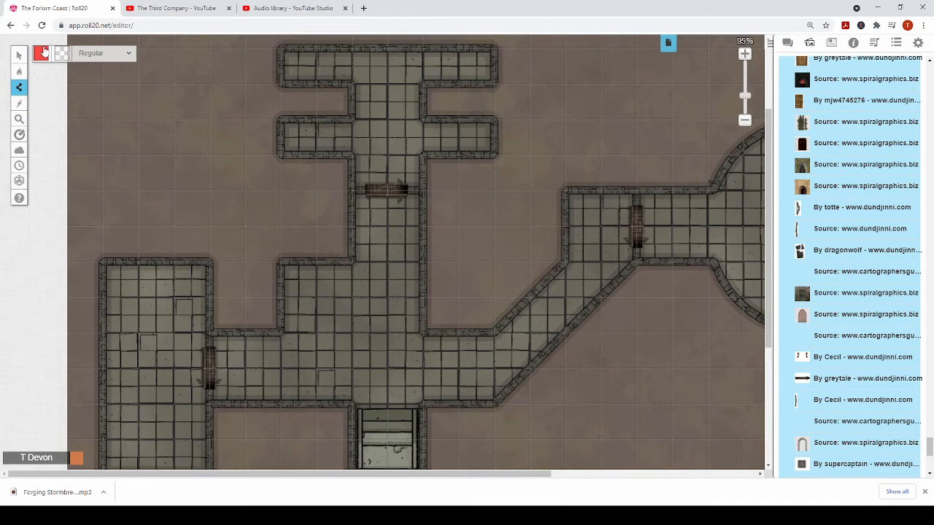
scroll(208, 224, "down", 2)
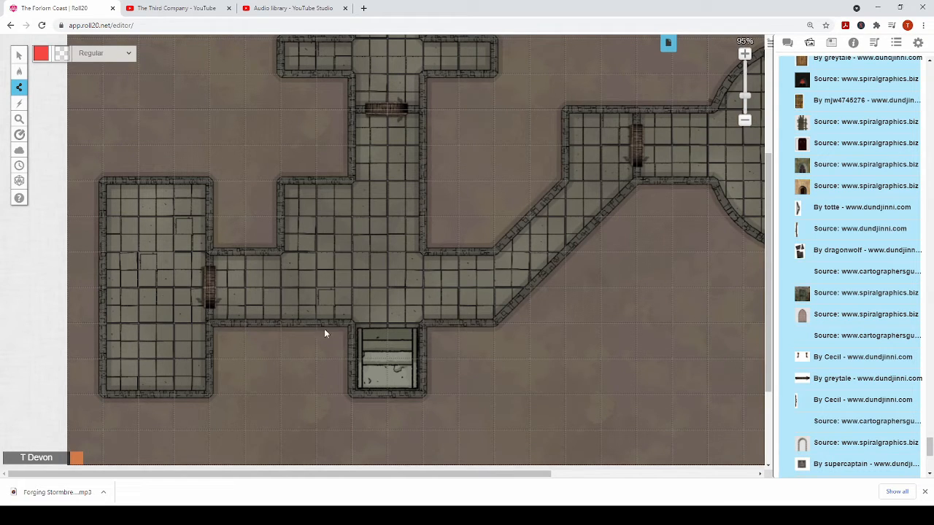
scroll(333, 313, "up", 1)
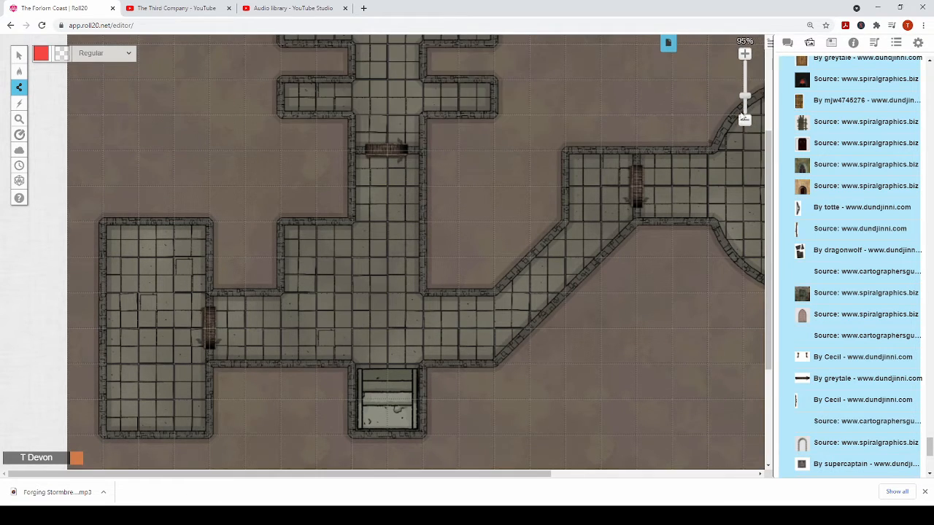
Trace the corridor's south wall with a red line from the west room's corner around the stair alcove.
left_click_drag(745, 96, 745, 92)
left_click_drag(433, 474, 384, 474)
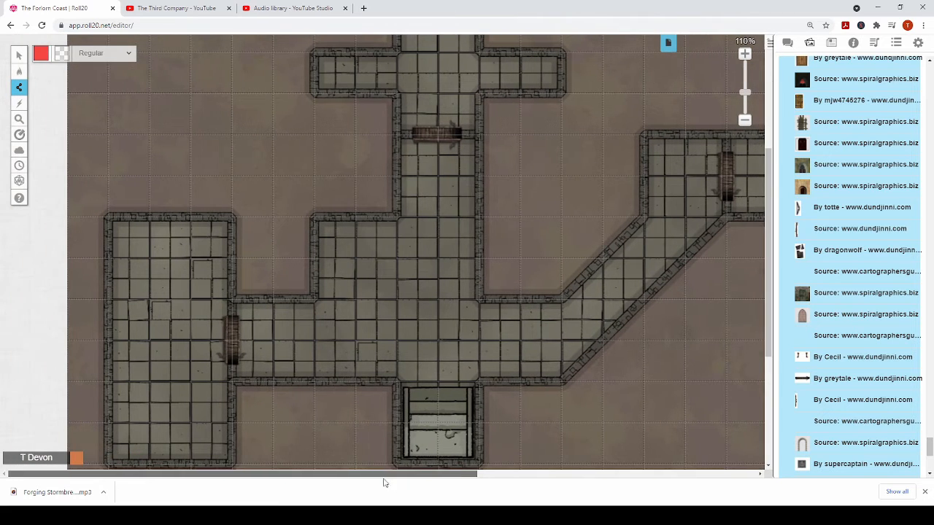
scroll(328, 409, "down", 2)
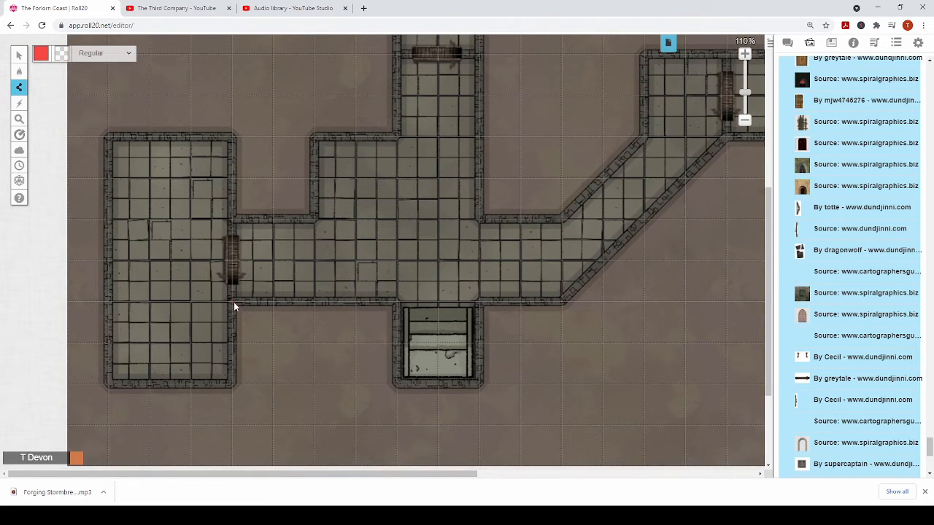
left_click(393, 303)
left_click(481, 385)
left_click(482, 305)
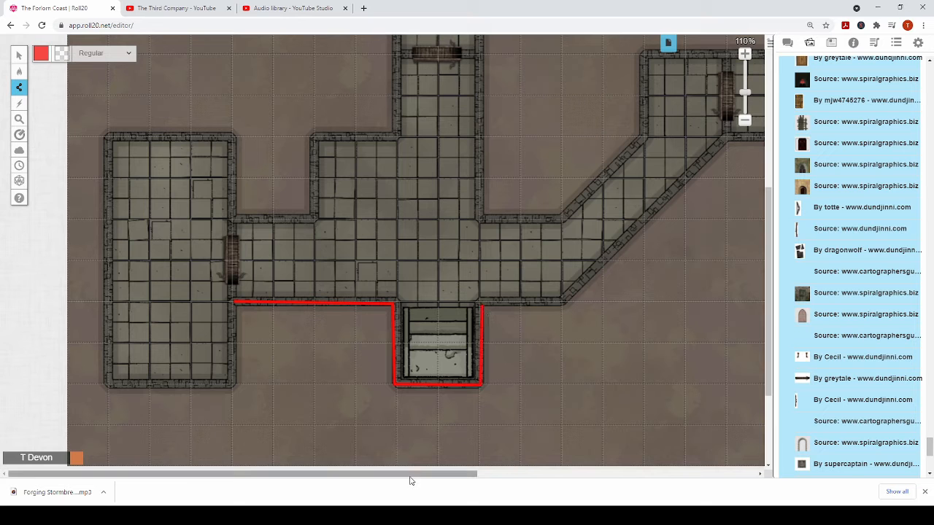
Continue the red wall line along the south corridor and diagonal passage up to the door before the round room.
left_click_drag(415, 480, 541, 443)
left_click(456, 305)
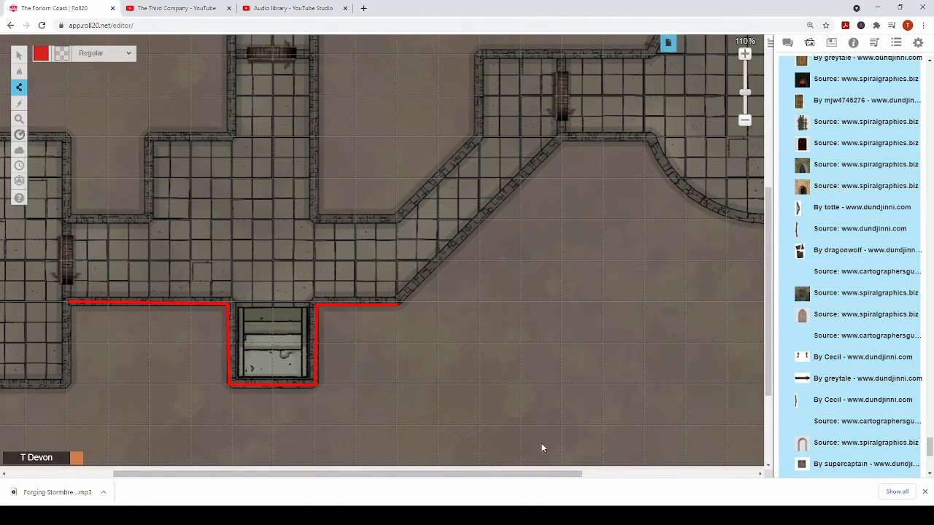
scroll(541, 443, "up", 1)
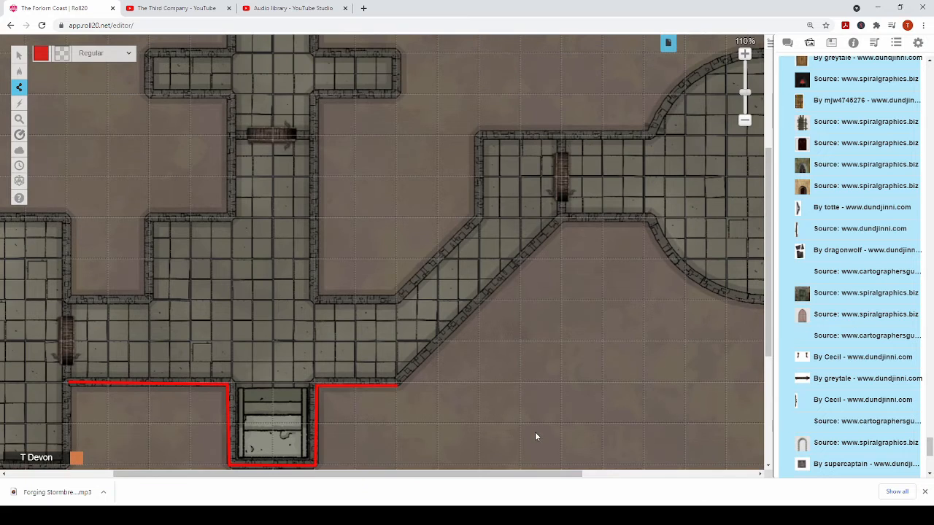
left_click(562, 222)
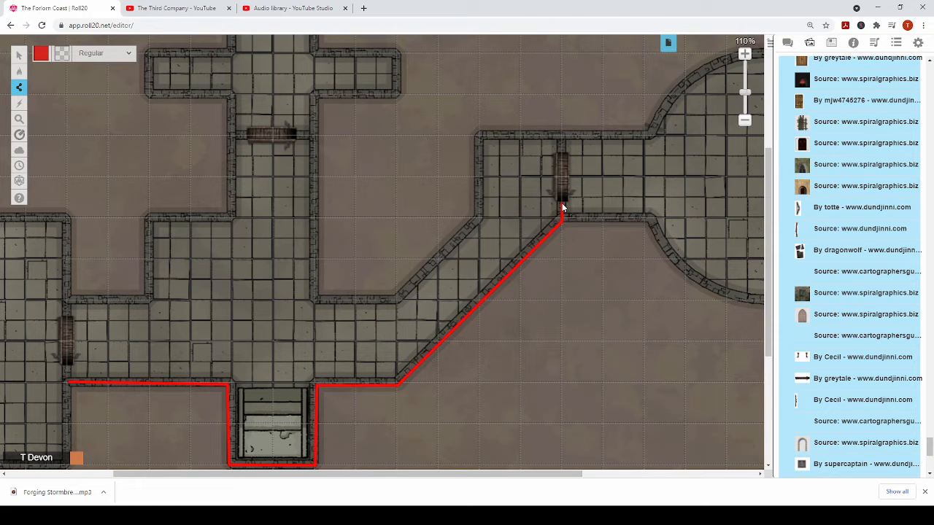
double_click(562, 204)
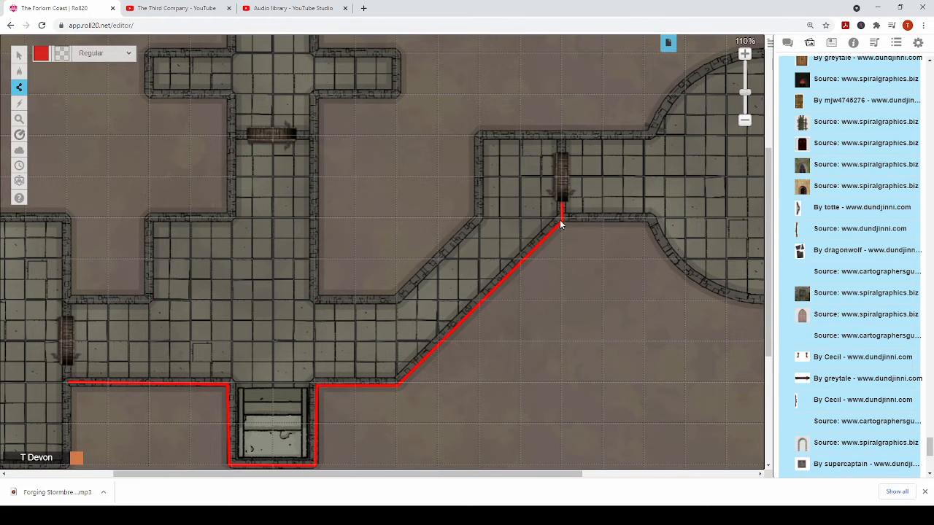
Trace the passage wall beyond the east door and the round room's curved wall with short red line segments.
left_click_drag(438, 474, 492, 474)
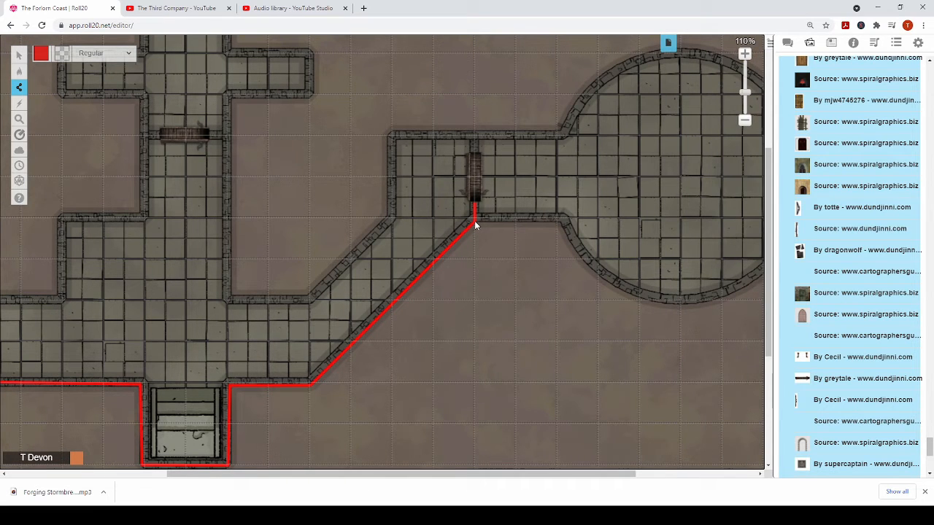
left_click(560, 222)
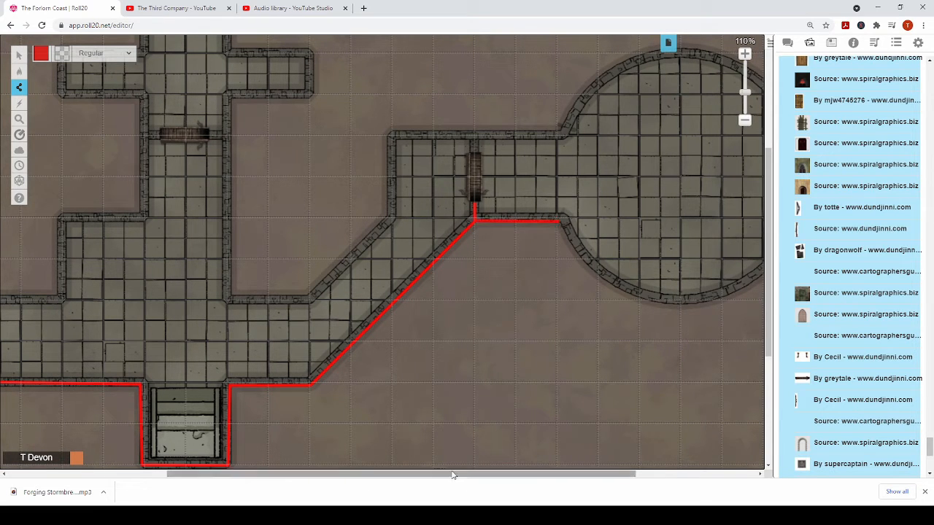
left_click_drag(455, 474, 530, 478)
left_click(445, 243)
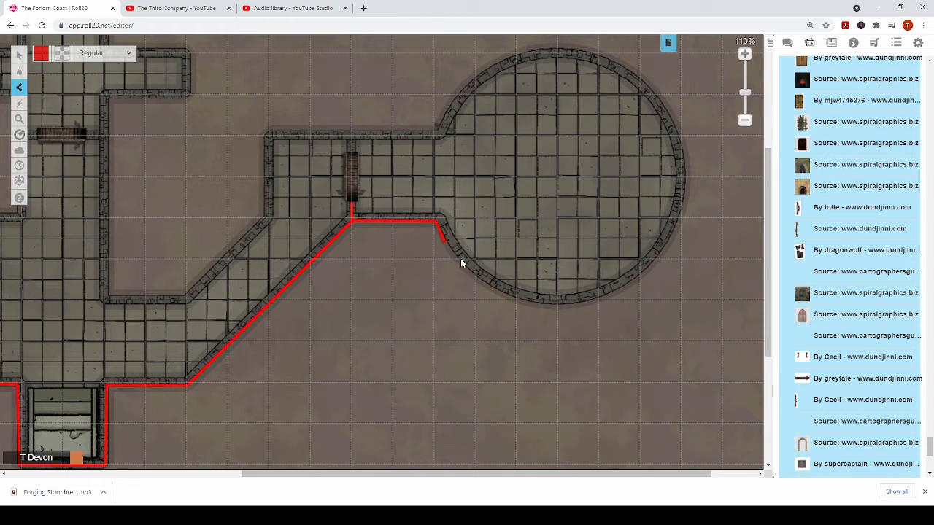
left_click(478, 275)
left_click(508, 295)
left_click(556, 303)
left_click(685, 202)
left_click(686, 172)
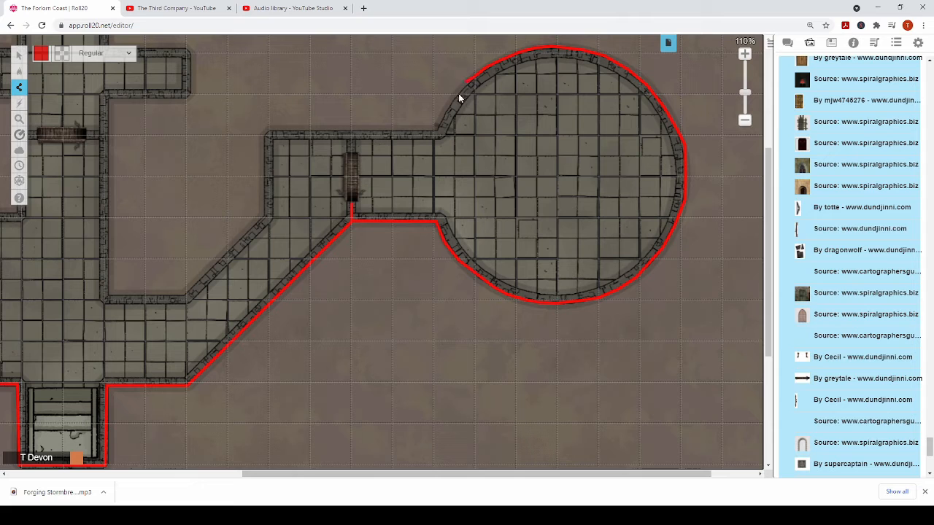
left_click_drag(458, 95, 444, 120)
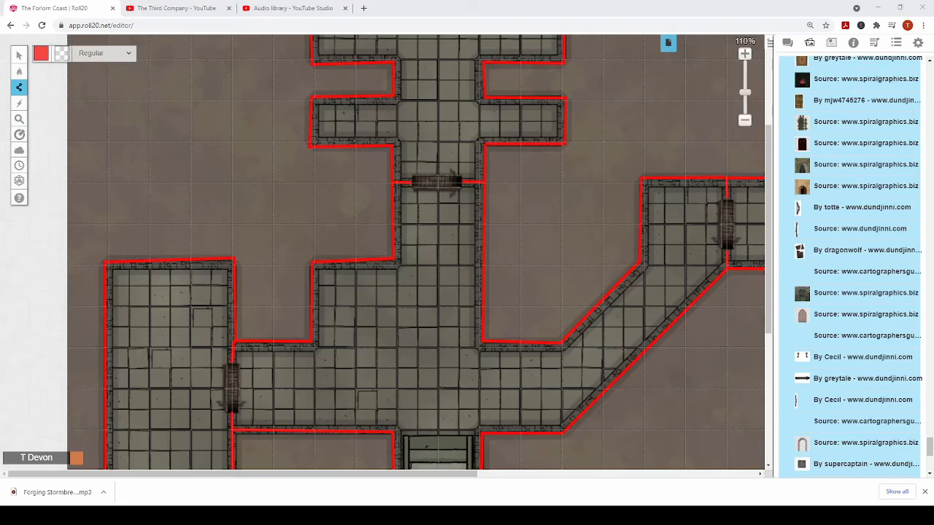
Set the line colour to yellow and draw a separate line across each of the three doors.
scroll(510, 194, "up", 1)
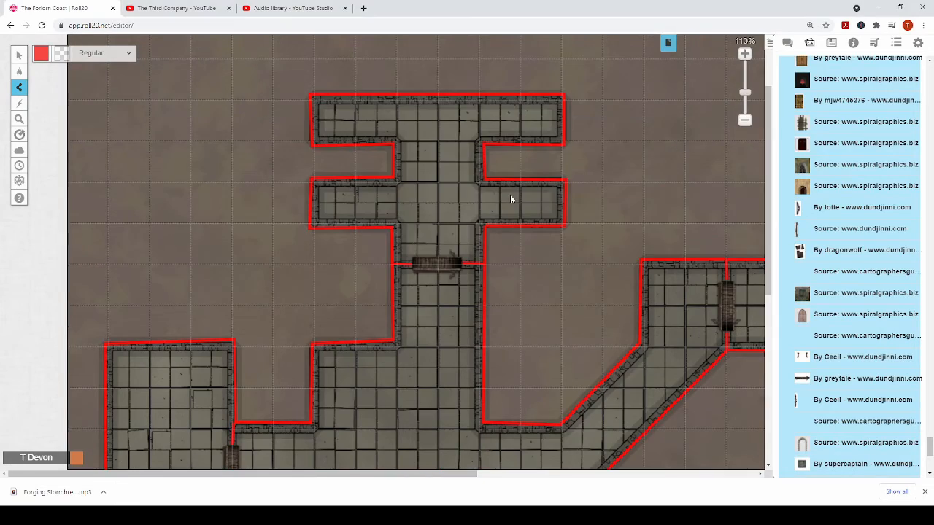
scroll(510, 194, "down", 2)
scroll(512, 219, "down", 2)
scroll(515, 245, "up", 3)
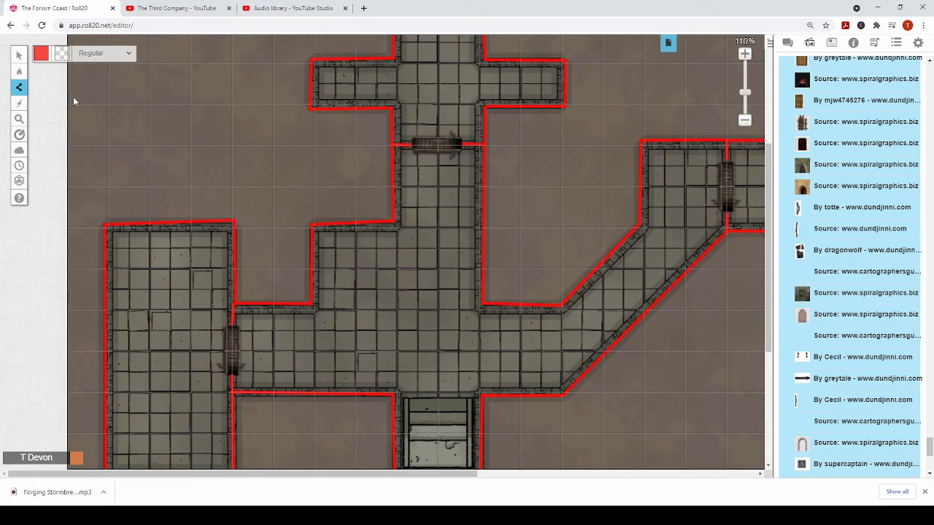
left_click(43, 56)
left_click(52, 82)
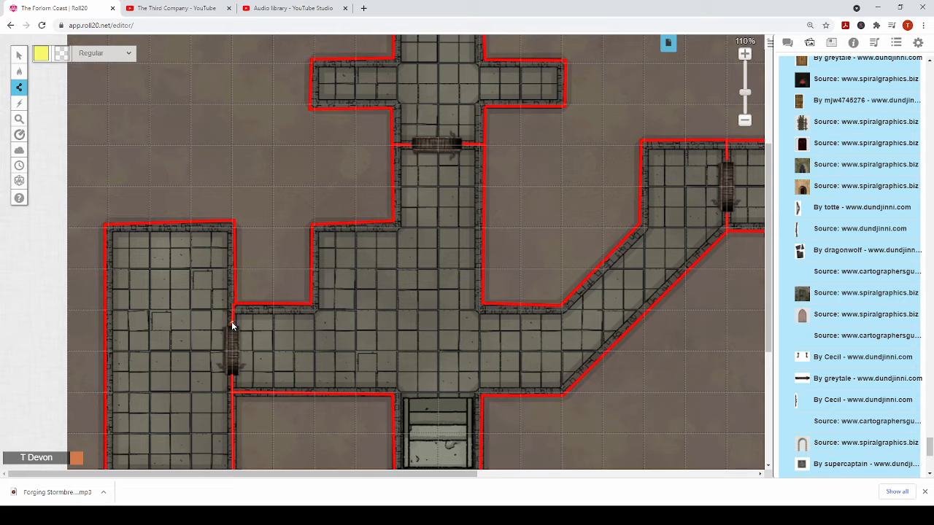
left_click(232, 381)
right_click(232, 381)
left_click(407, 146)
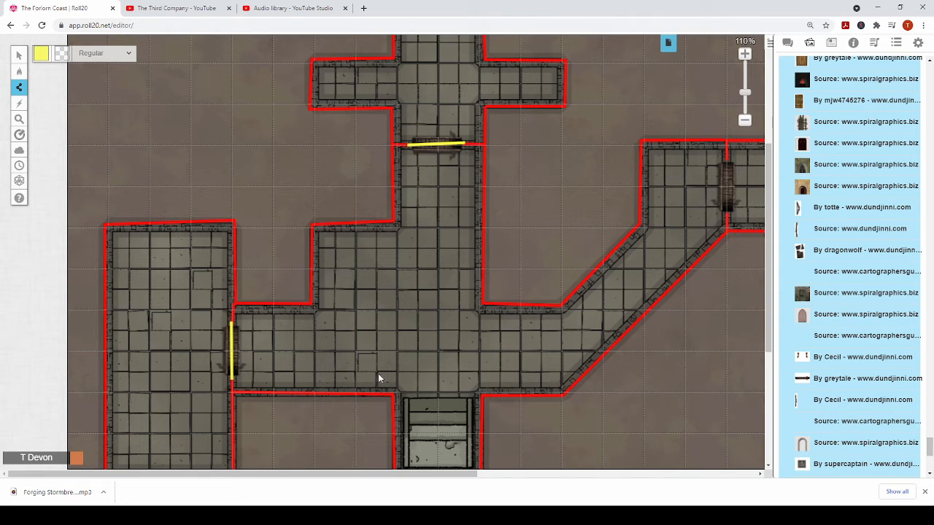
left_click_drag(329, 471, 402, 471)
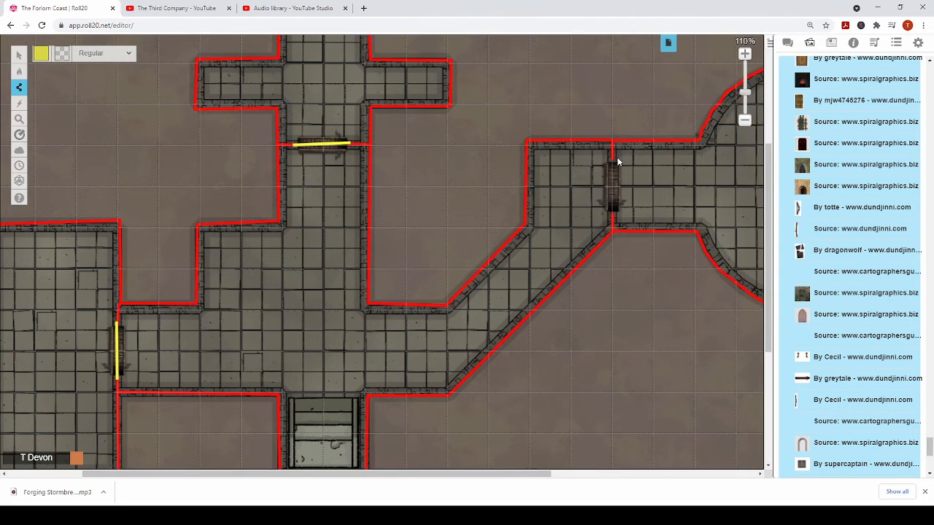
double_click(612, 215)
Move the east passage door out of its wall on the Map & Background layer and check its barrier on the Dynamic Lighting layer.
mouse_move(19, 71)
left_click(65, 84)
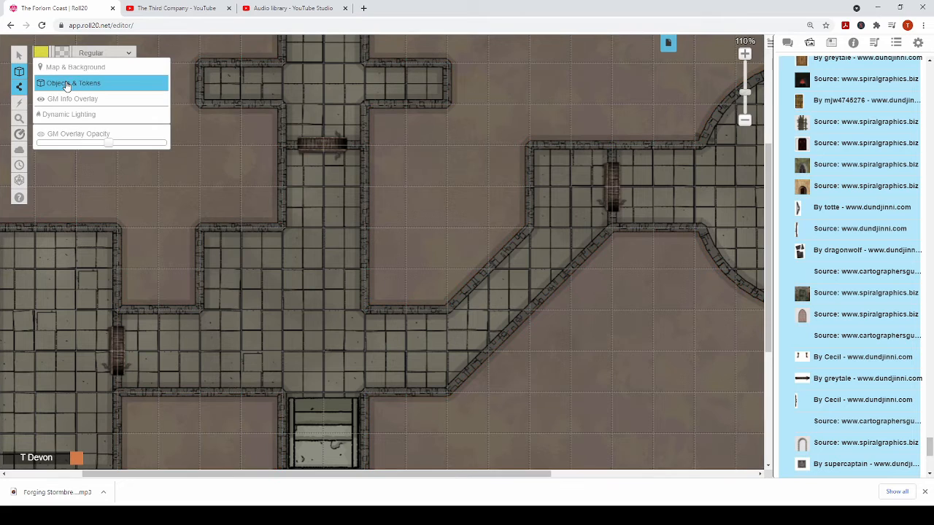
left_click(94, 67)
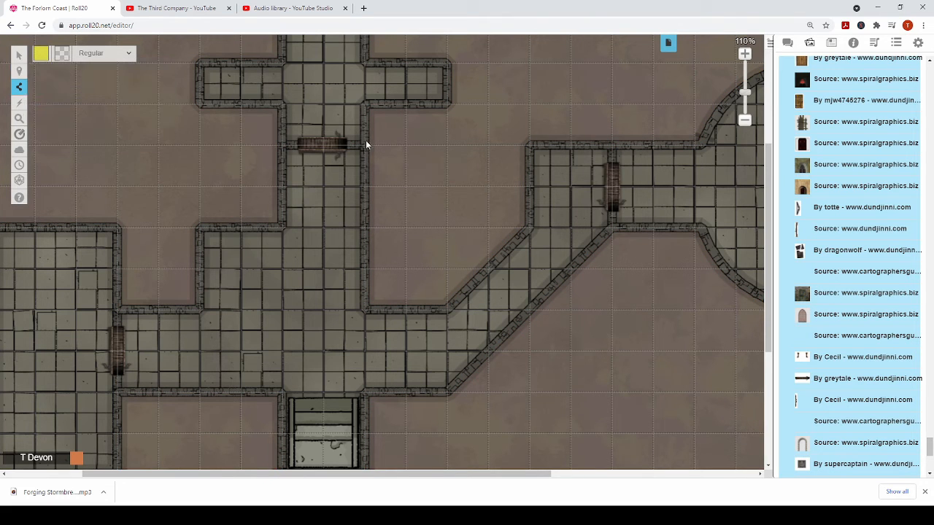
left_click(73, 48)
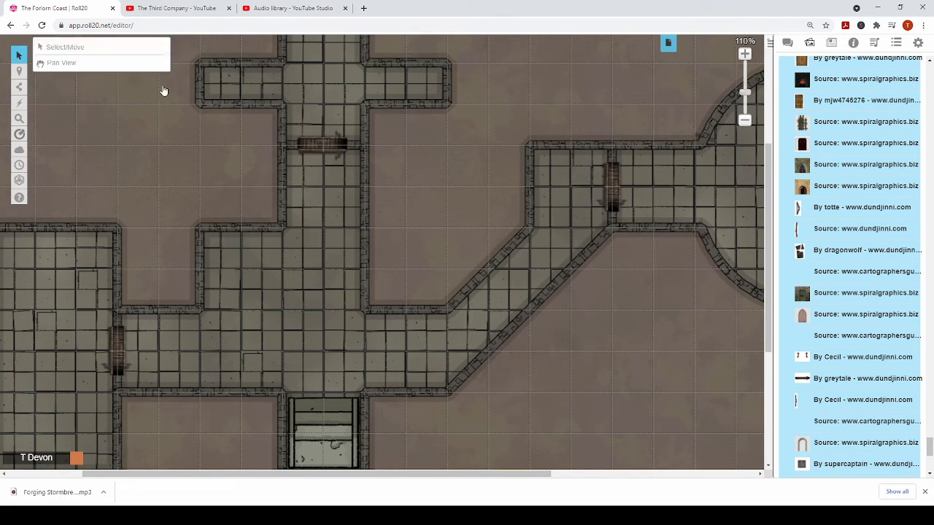
left_click_drag(613, 187, 597, 303)
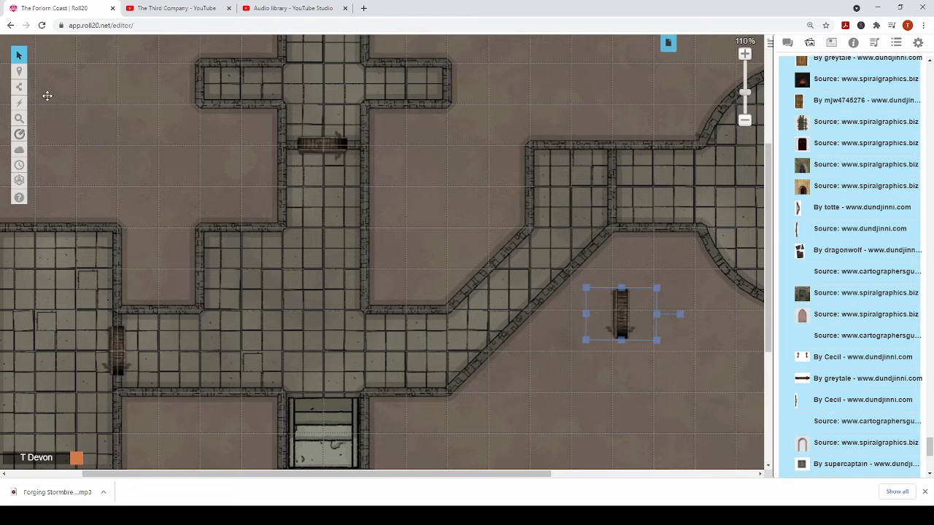
mouse_move(19, 71)
left_click(69, 115)
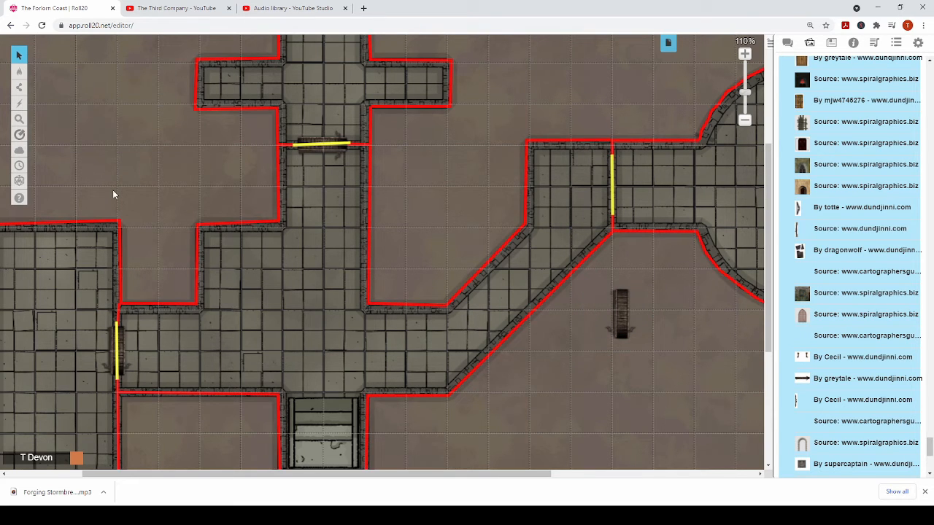
Return to the Map & Background layer and move the east passage door back into its wall opening.
mouse_move(19, 76)
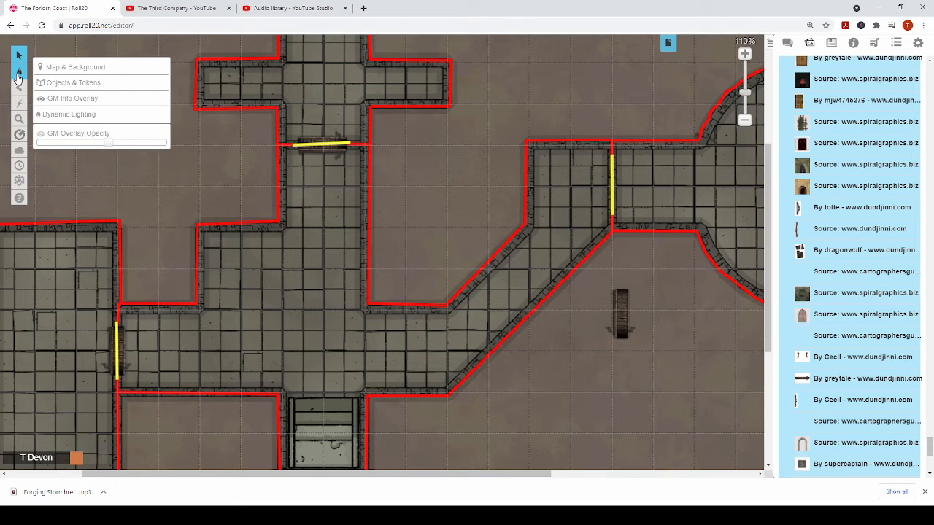
left_click(64, 71)
left_click_drag(621, 300, 615, 194)
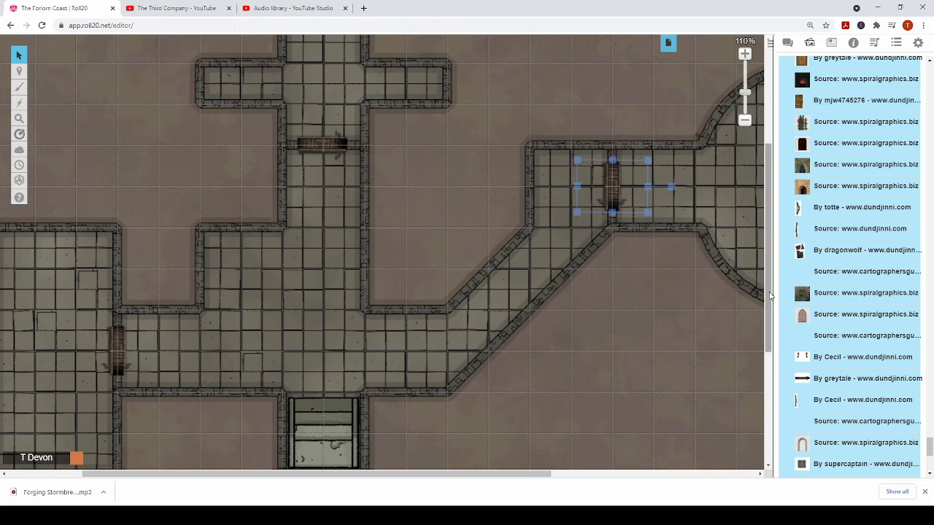
Enable Dynamic Lighting Barriers Restrict Movement in the dungeon map's page settings and save them.
scroll(767, 367, "down", 2)
scroll(767, 367, "up", 2)
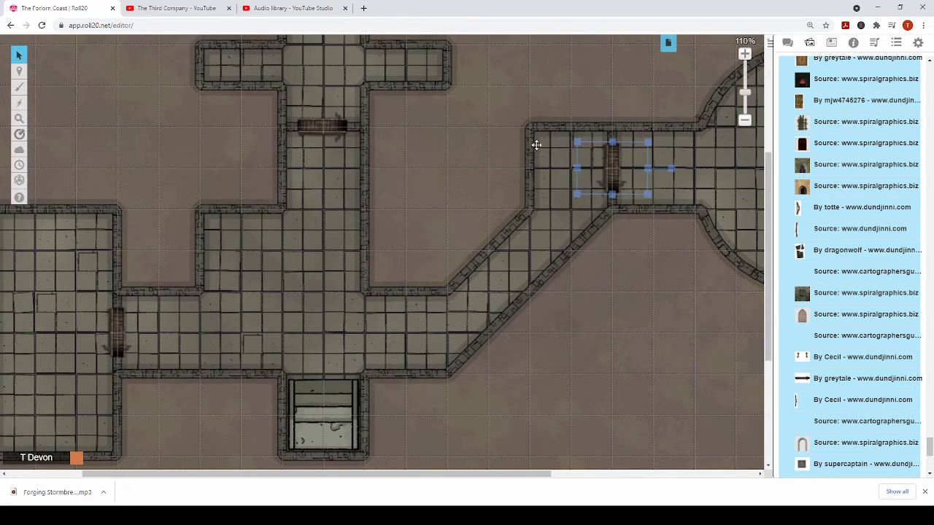
left_click(667, 42)
scroll(333, 167, "down", 5)
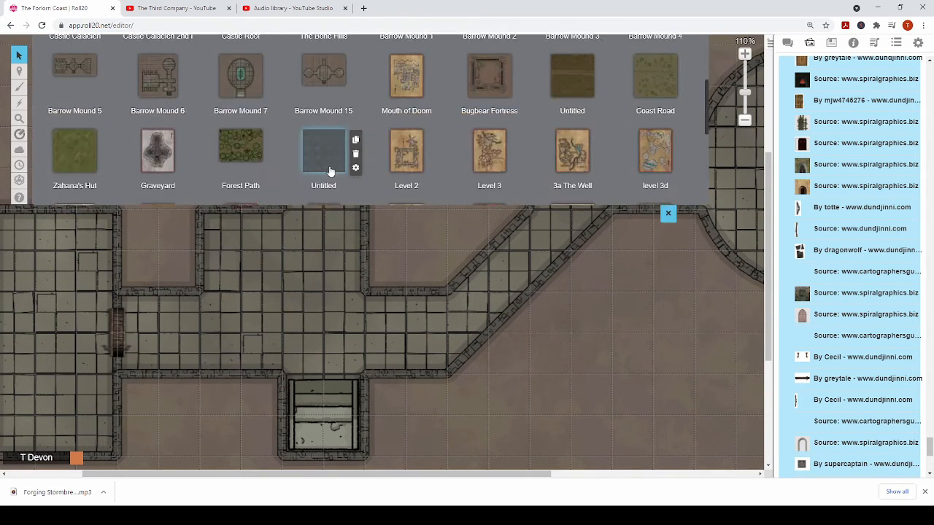
scroll(333, 167, "down", 1)
mouse_move(66, 179)
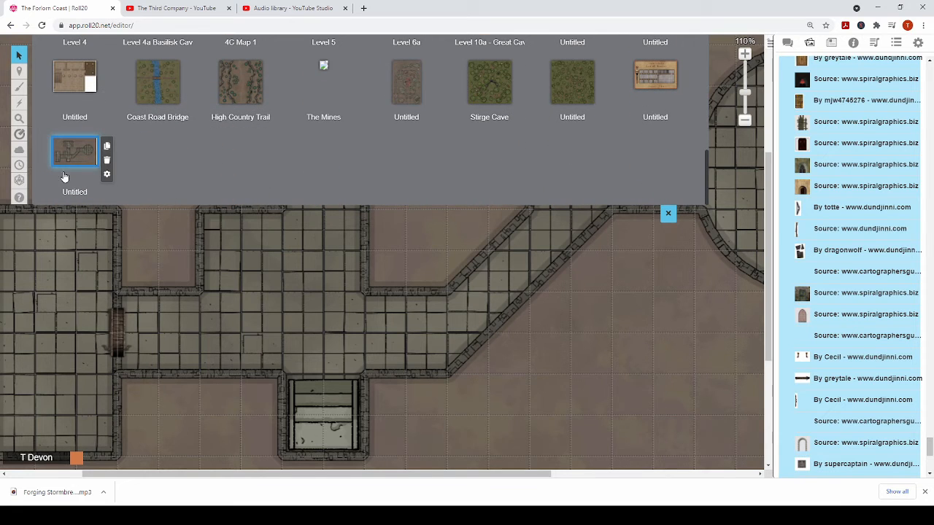
left_click(106, 175)
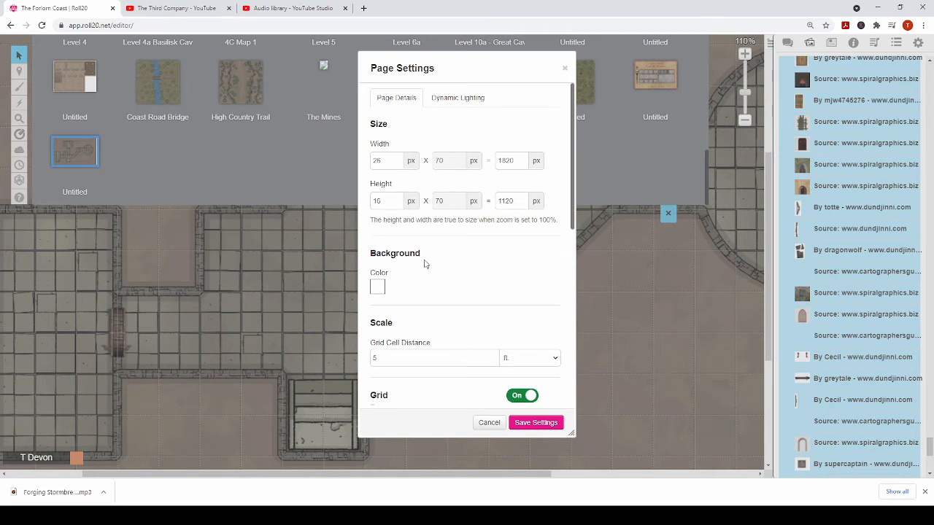
scroll(453, 275, "down", 6)
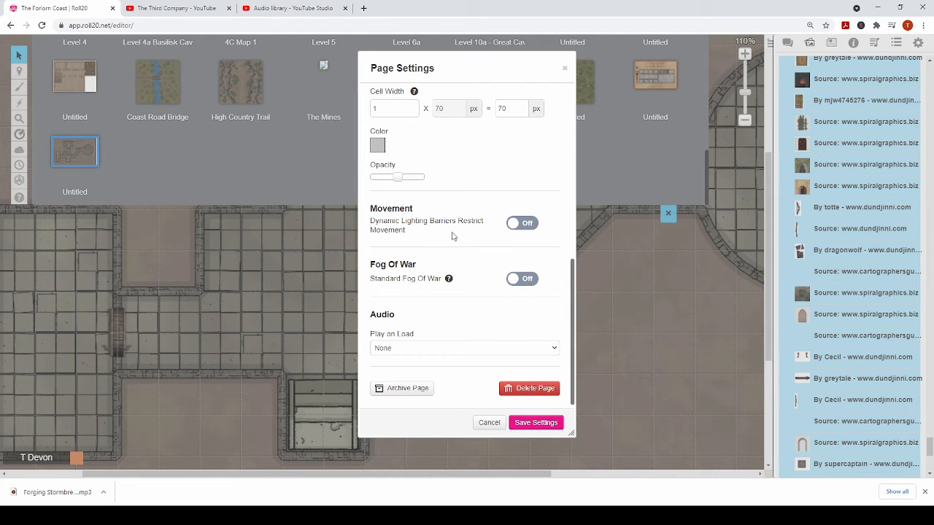
left_click(522, 228)
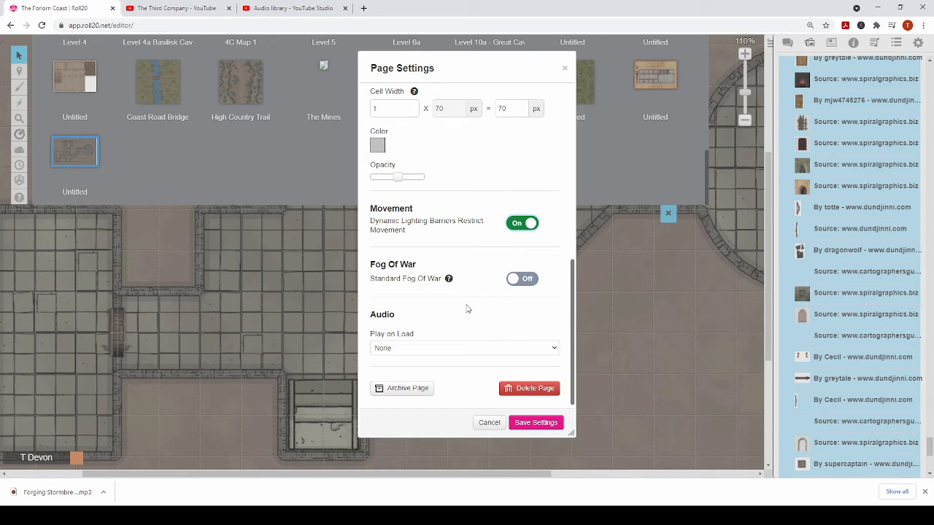
left_click(539, 425)
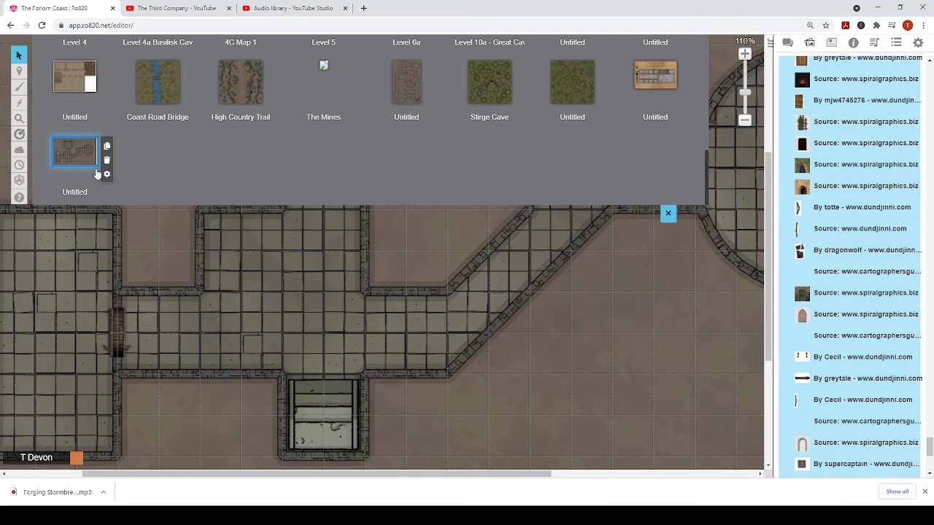
Enable Dynamic Lighting and Update when Token Drop in the dungeon map's page settings and save them.
left_click(107, 174)
left_click(457, 98)
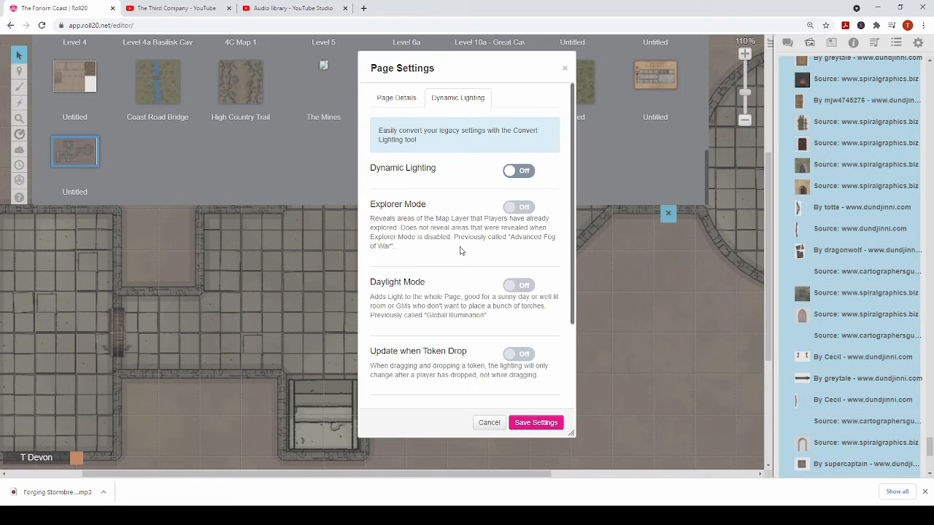
left_click(528, 172)
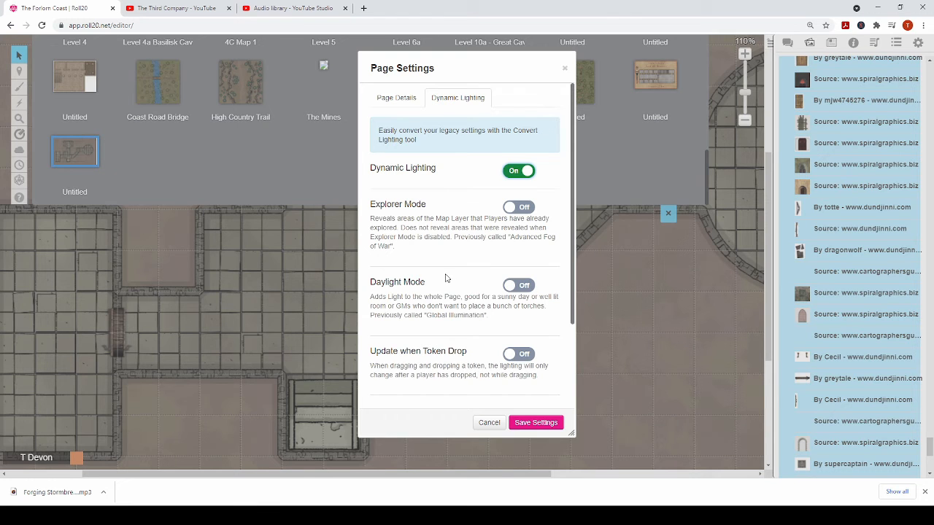
scroll(446, 278, "down", 3)
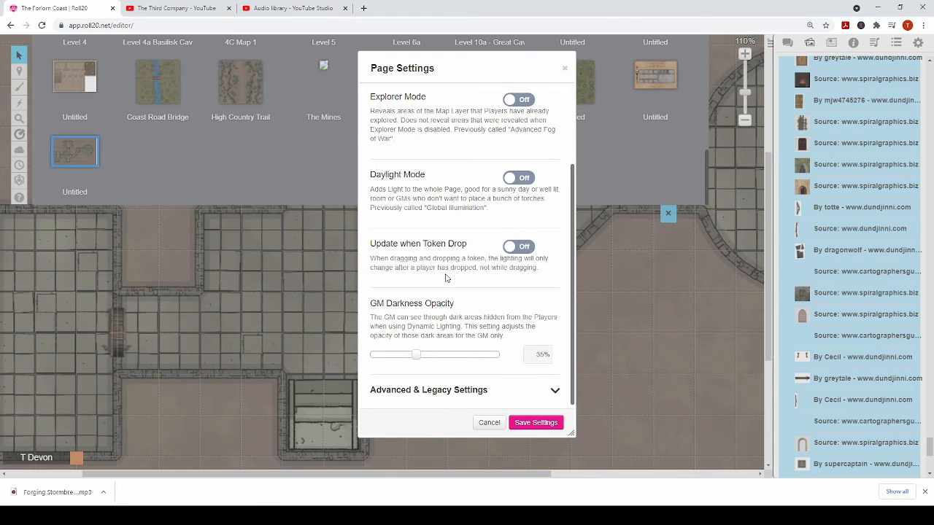
left_click(527, 248)
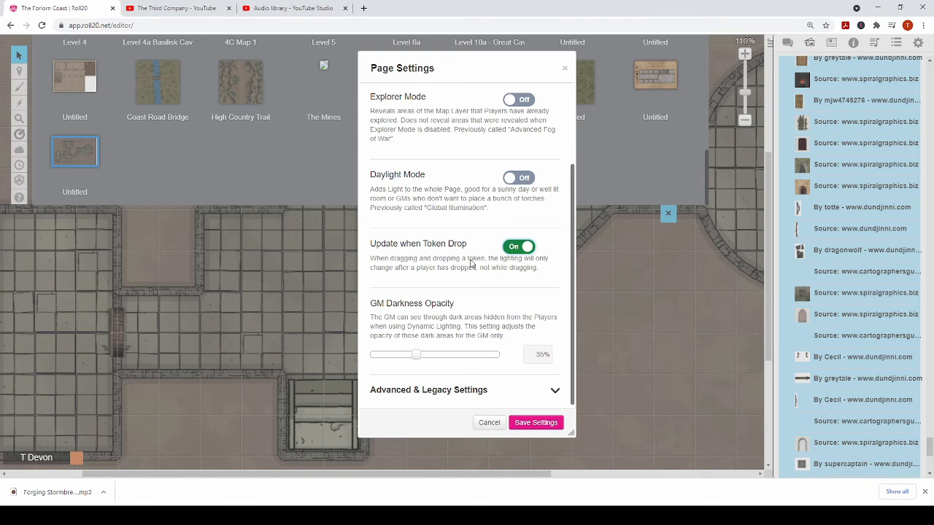
scroll(444, 273, "up", 3)
scroll(444, 272, "down", 3)
scroll(443, 273, "up", 3)
scroll(444, 273, "down", 3)
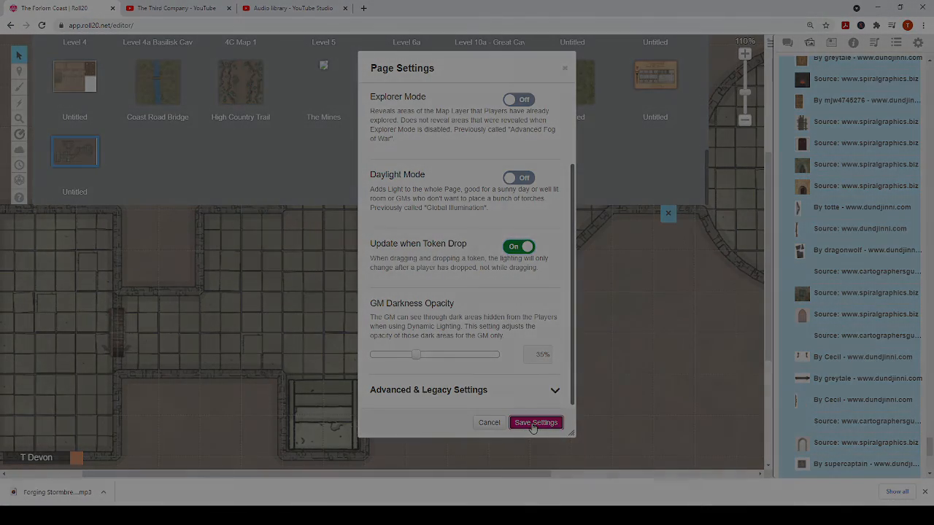
left_click(535, 425)
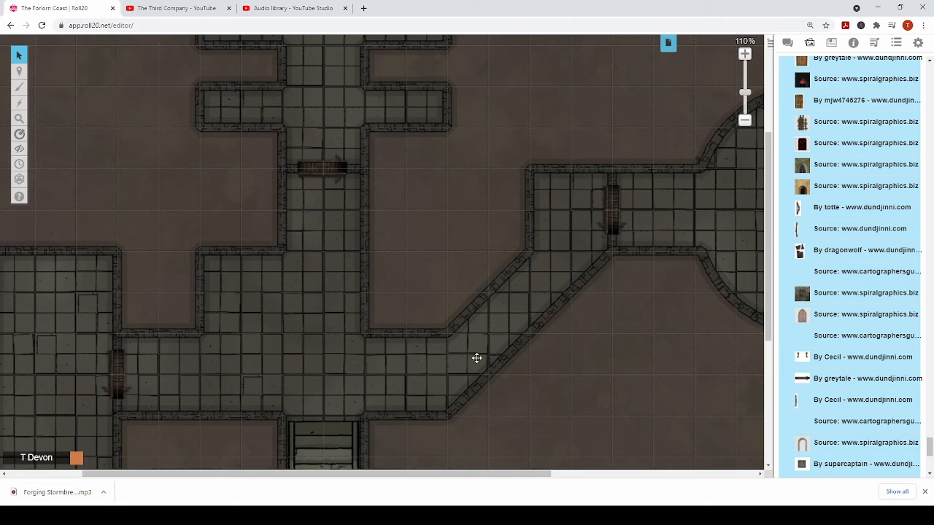
Switch to the Dynamic Lighting layer and examine the red wall and yellow door barriers across the map.
scroll(475, 359, "up", 2)
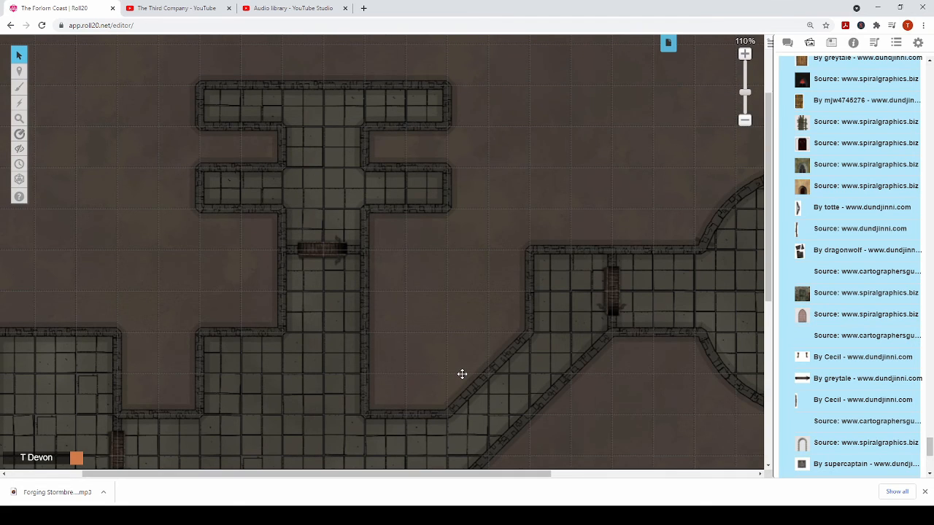
mouse_move(19, 71)
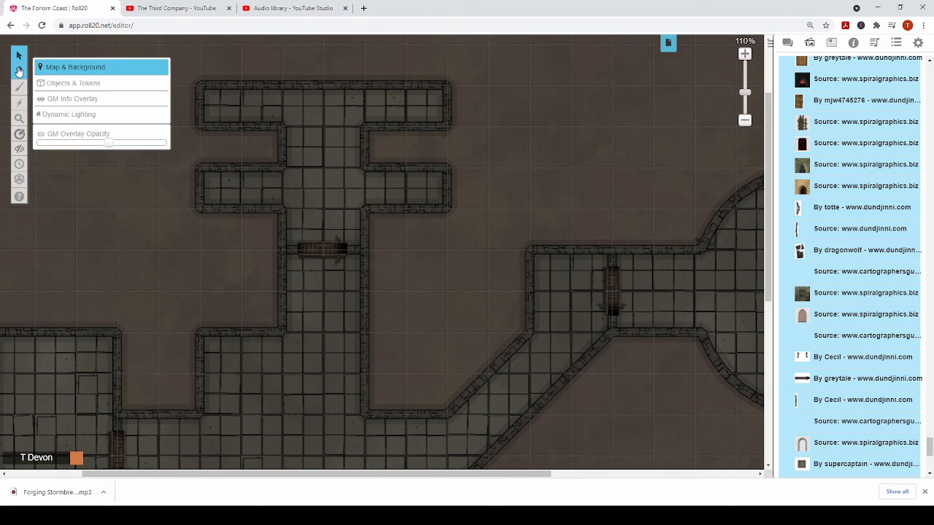
left_click(87, 114)
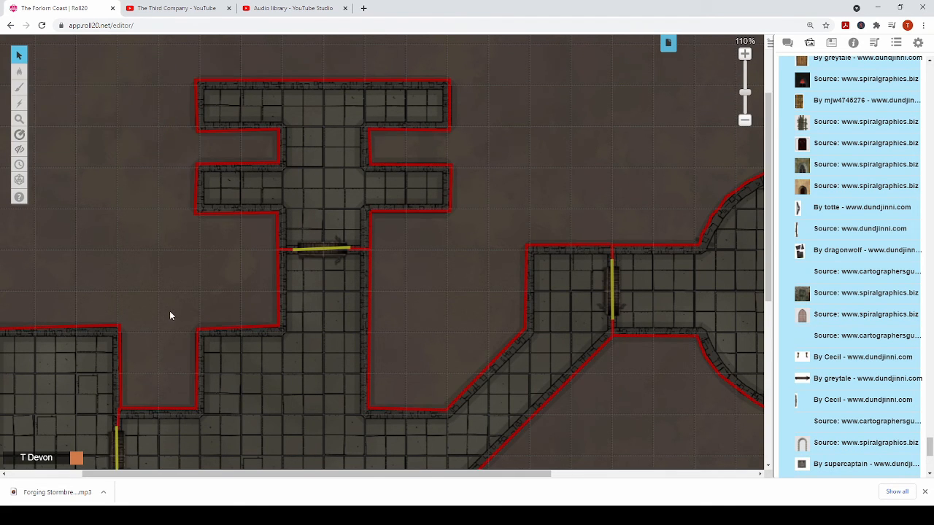
scroll(169, 311, "down", 2)
scroll(169, 311, "up", 3)
scroll(169, 316, "down", 2)
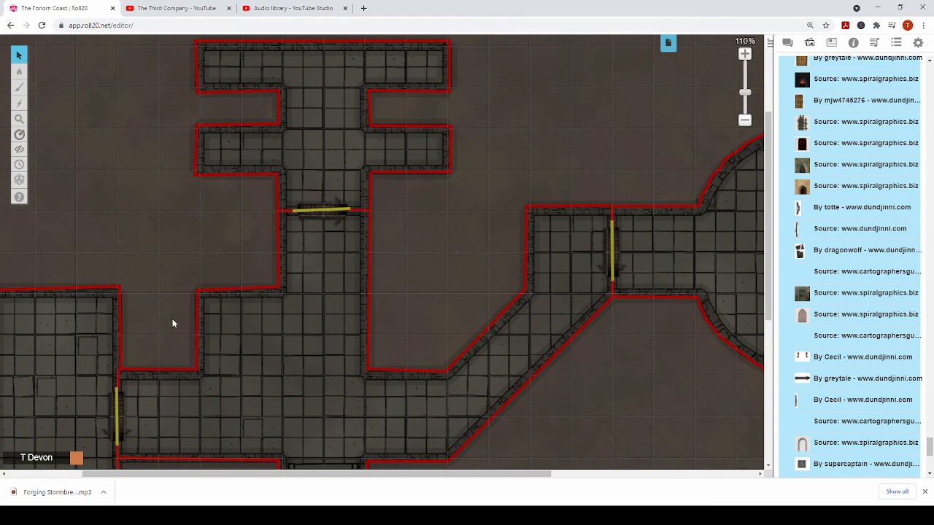
left_click_drag(313, 474, 271, 483)
scroll(276, 387, "up", 2)
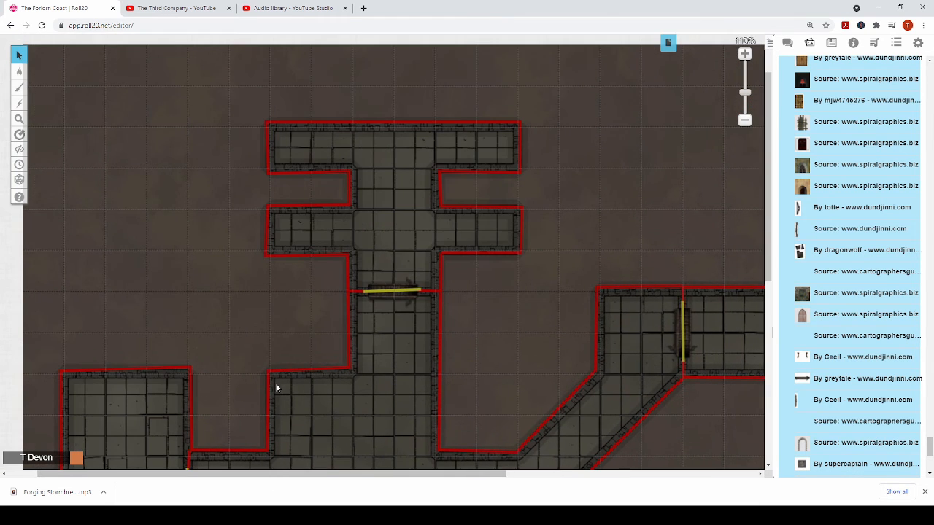
scroll(275, 388, "down", 1)
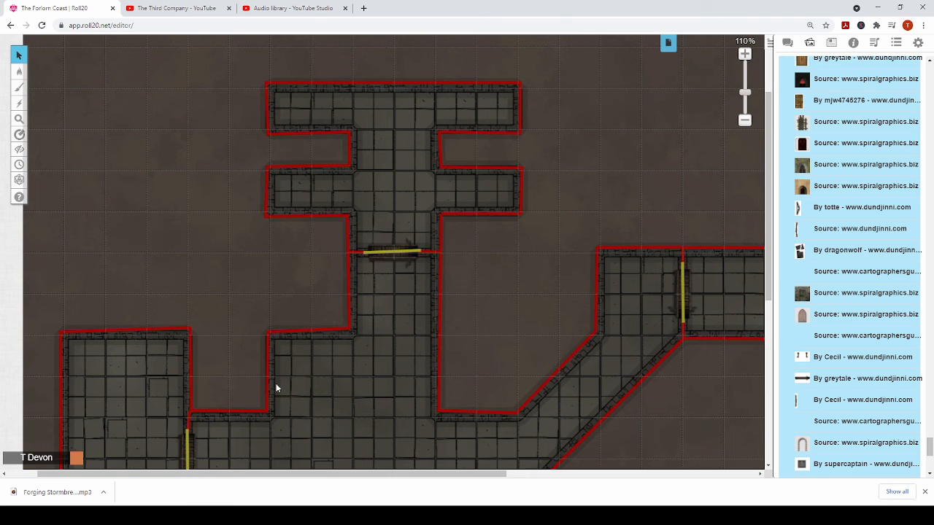
scroll(276, 389, "down", 2)
scroll(275, 389, "up", 2)
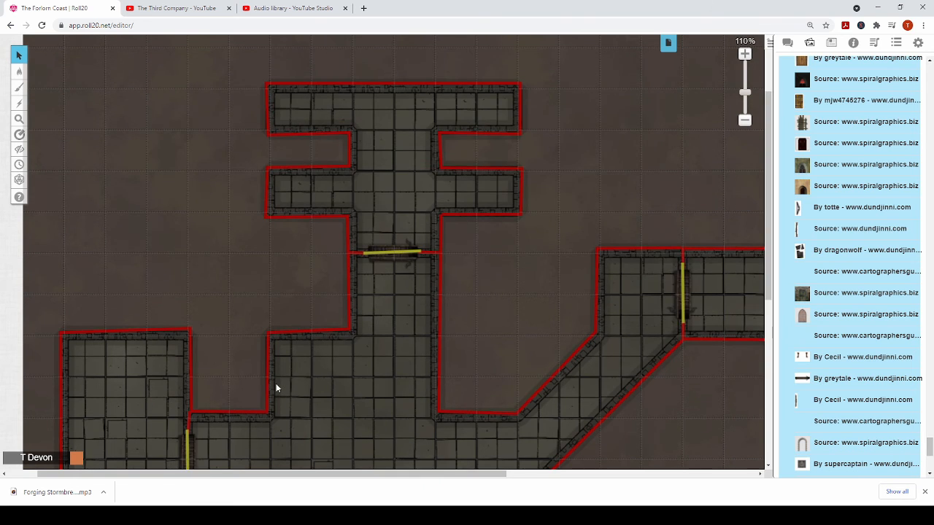
scroll(276, 388, "down", 1)
scroll(276, 388, "up", 3)
scroll(276, 388, "down", 2)
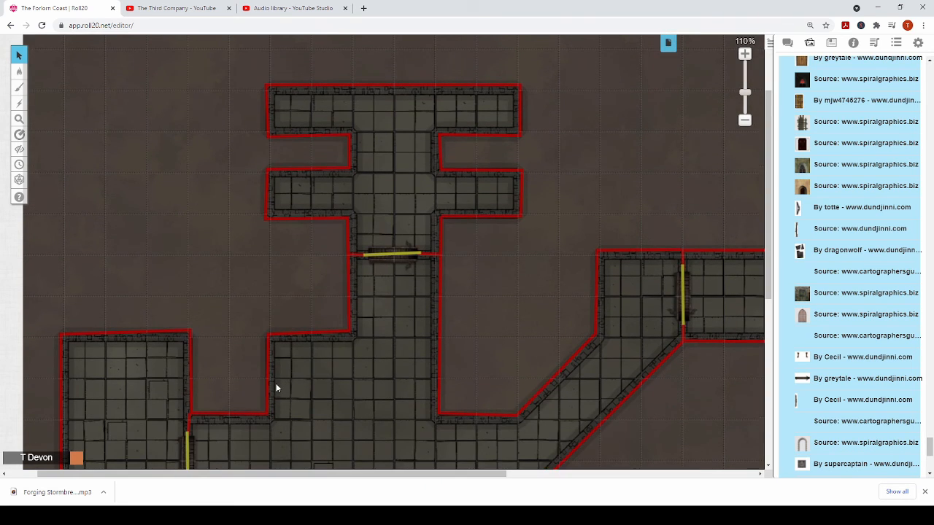
View the map on the Objects & Tokens layer, and on the Dynamic Lighting layer move the north corridor door's yellow barrier west out of the doorway.
mouse_move(19, 71)
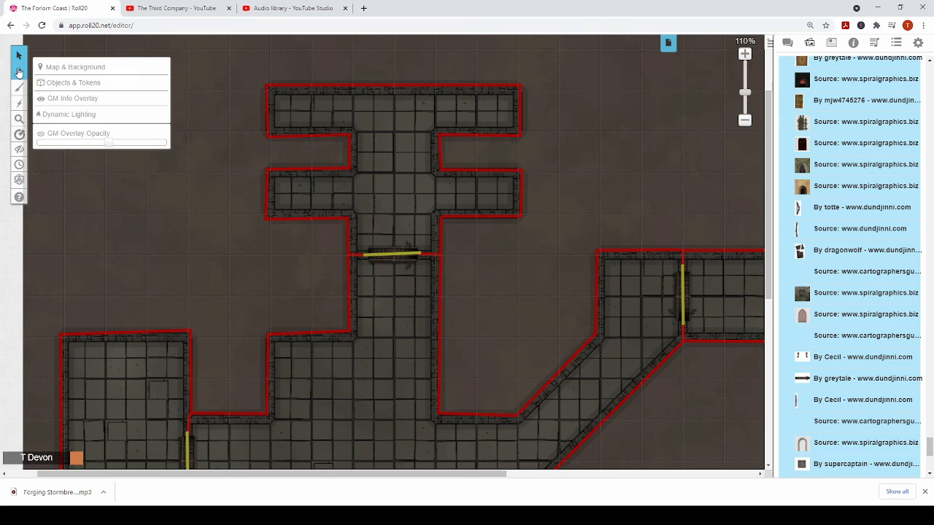
left_click(66, 82)
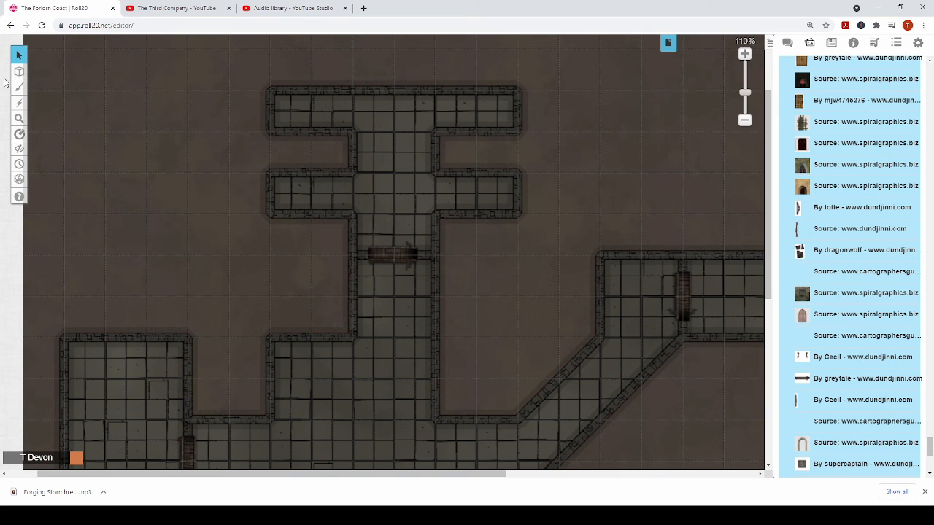
mouse_move(19, 71)
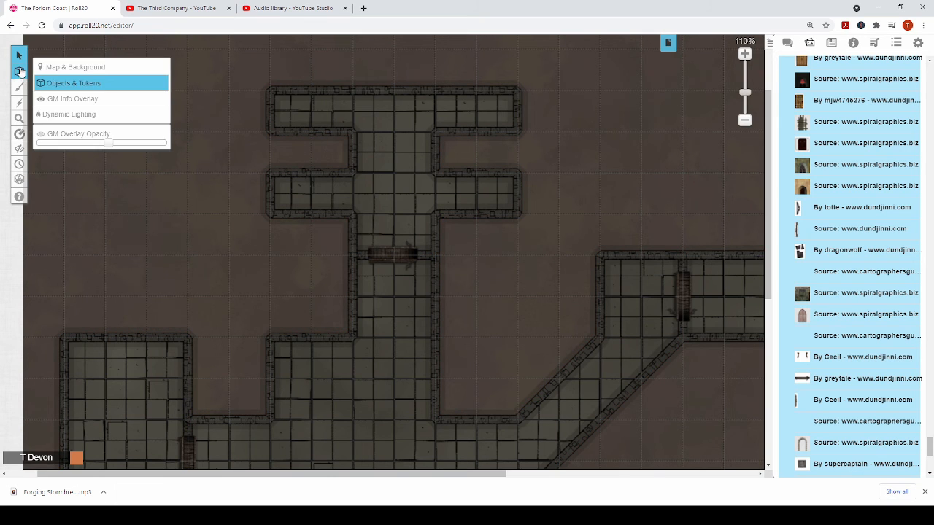
left_click(82, 114)
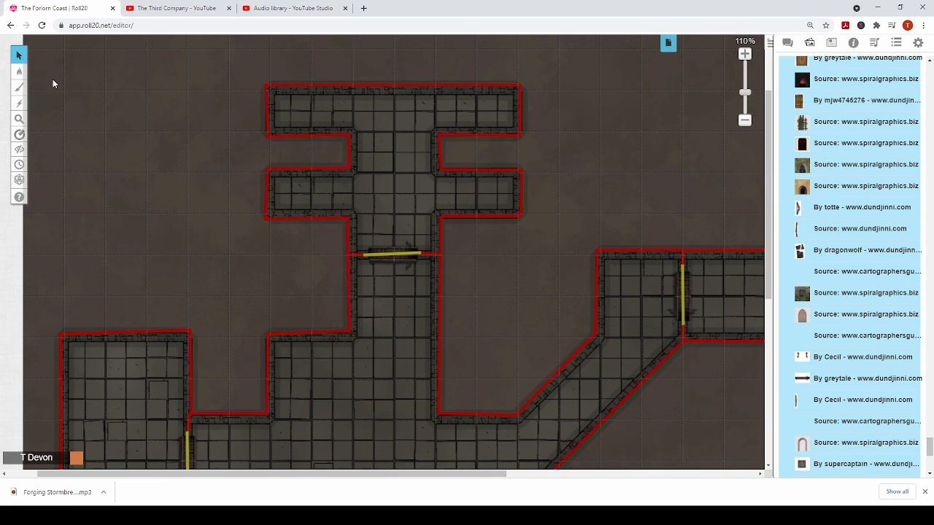
mouse_move(22, 79)
left_click_drag(394, 254, 318, 256)
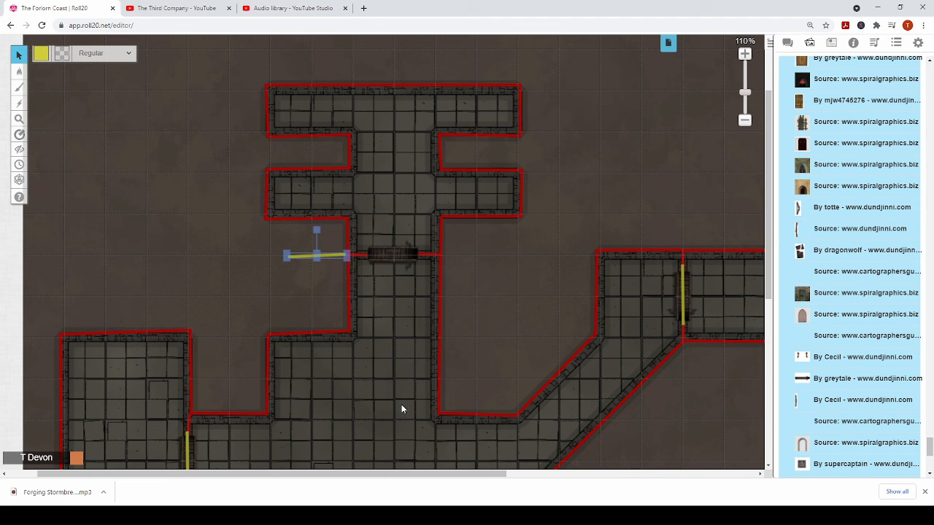